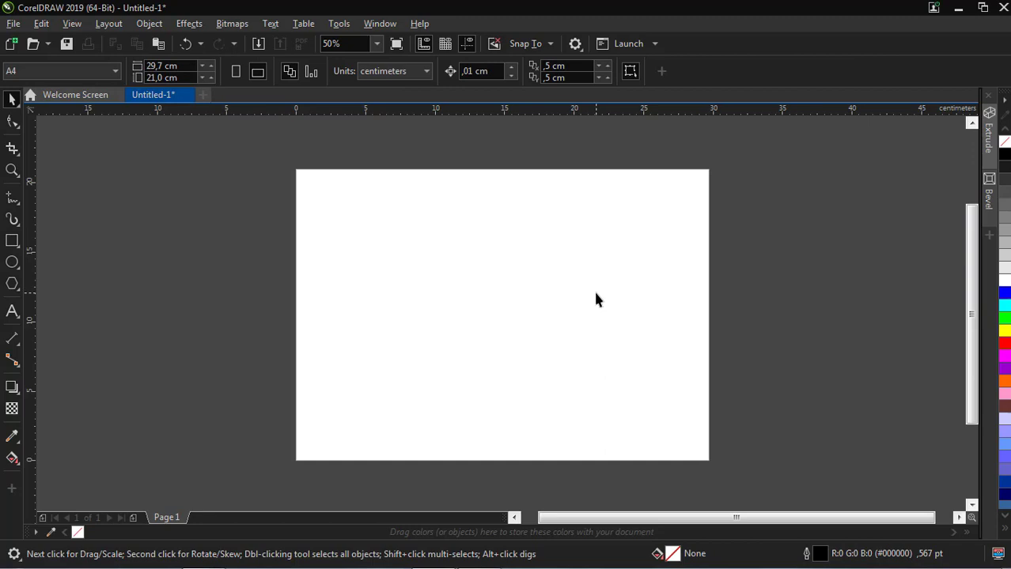
Draw a 29.7 by 21 cm rectangle covering the whole page and fill it with black
left_click(18, 246)
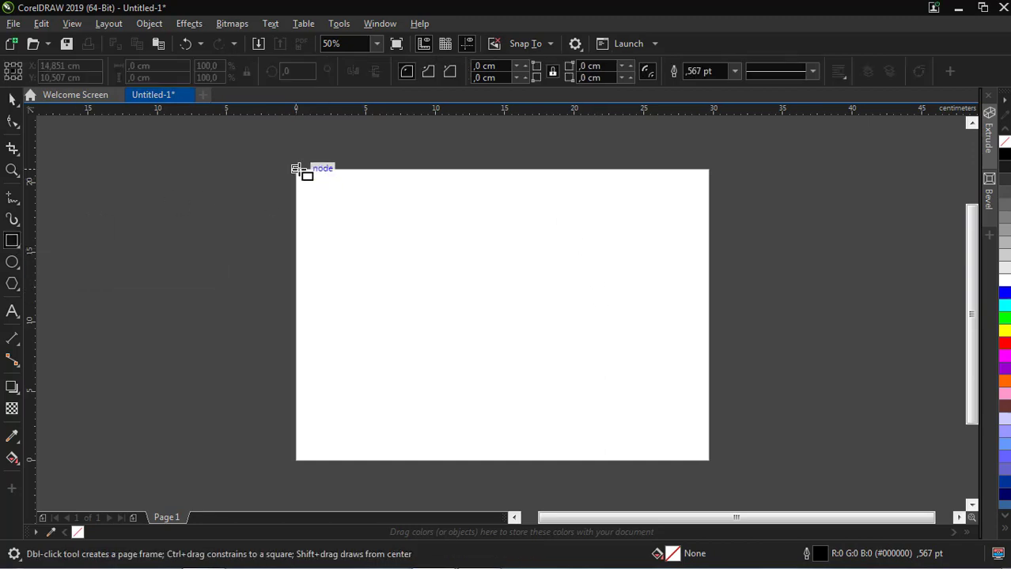
left_click_drag(297, 170, 709, 460)
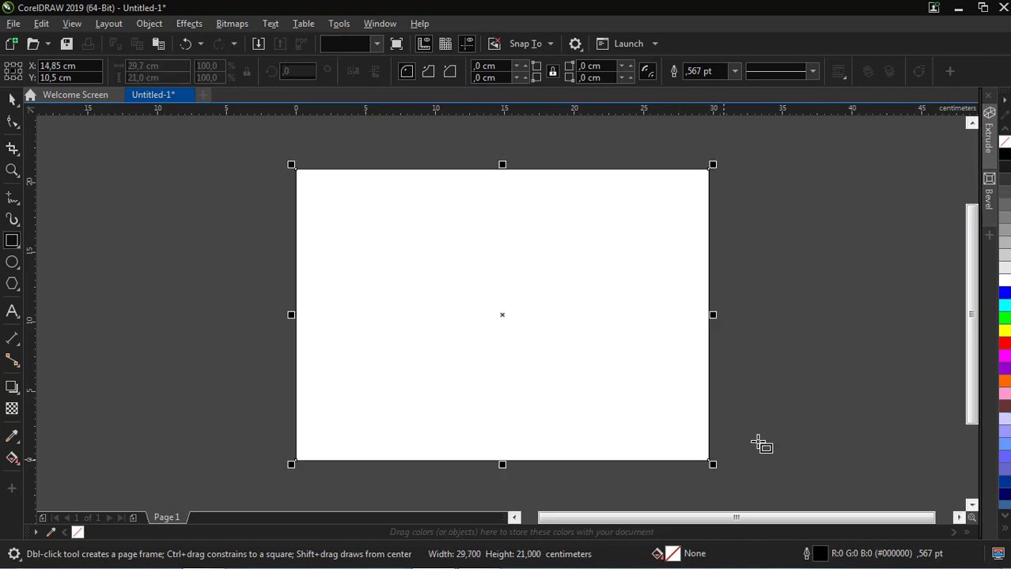
left_click(14, 99)
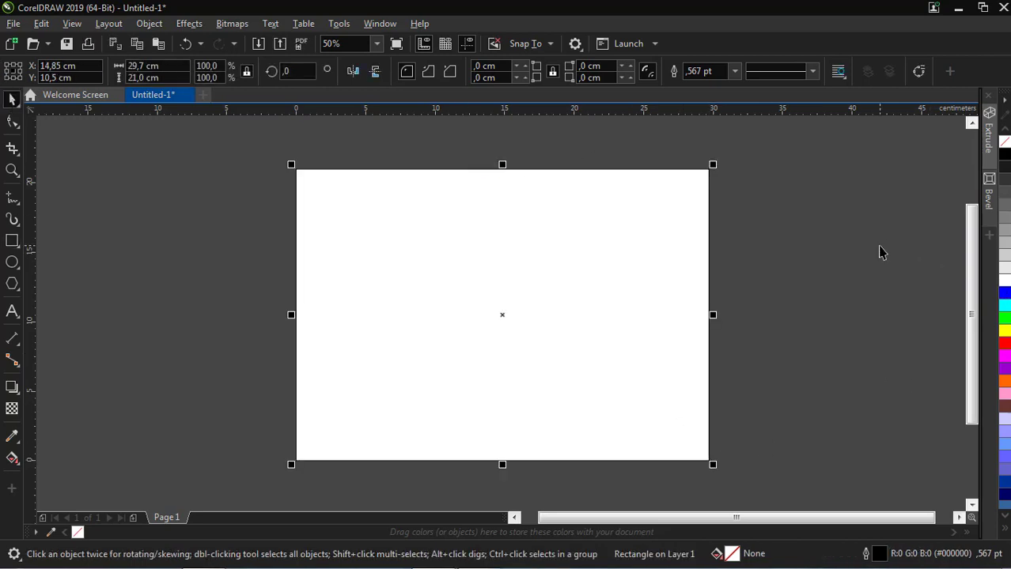
left_click(1005, 160)
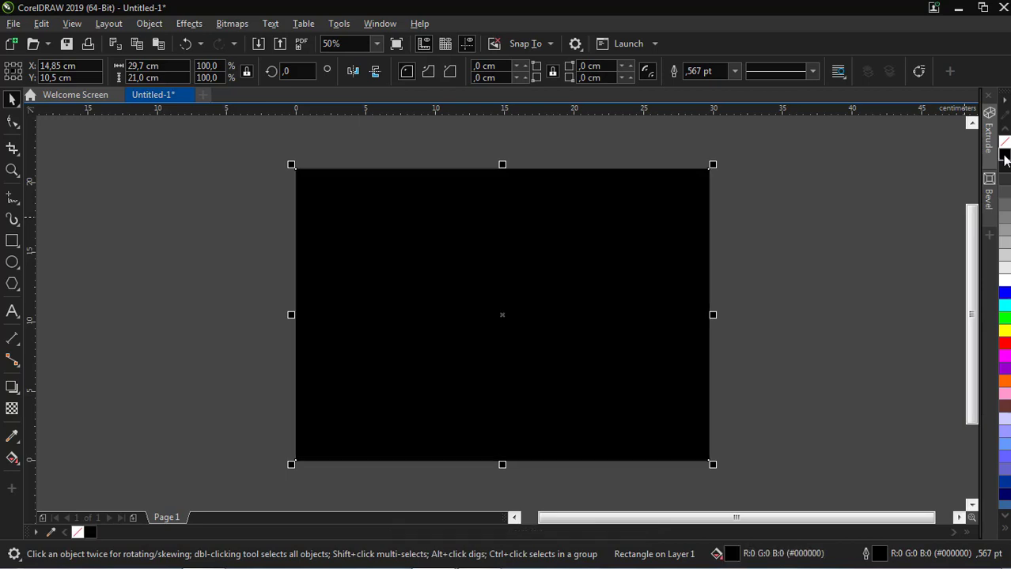
Lock the black background rectangle and leave it deselected
right_click(559, 212)
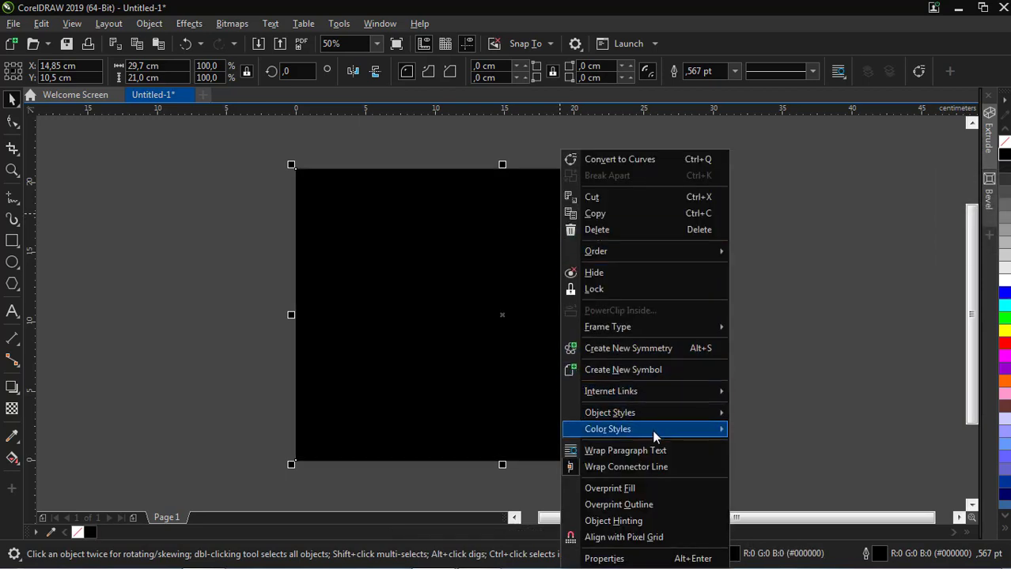
left_click(649, 289)
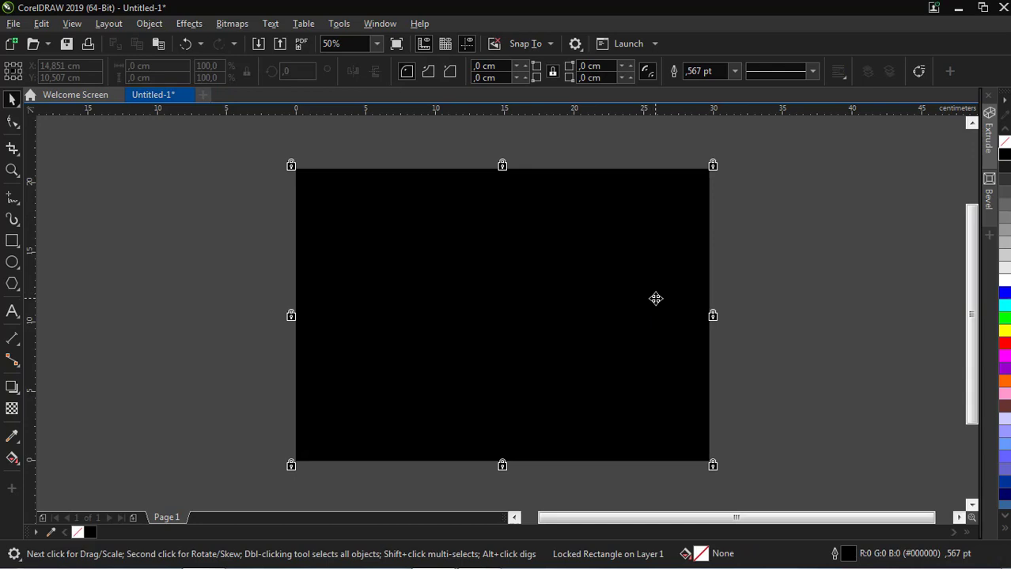
left_click(174, 317)
Add the artistic text "sinh" in white on the black background and enlarge it to about 93.7 pt
left_click(13, 311)
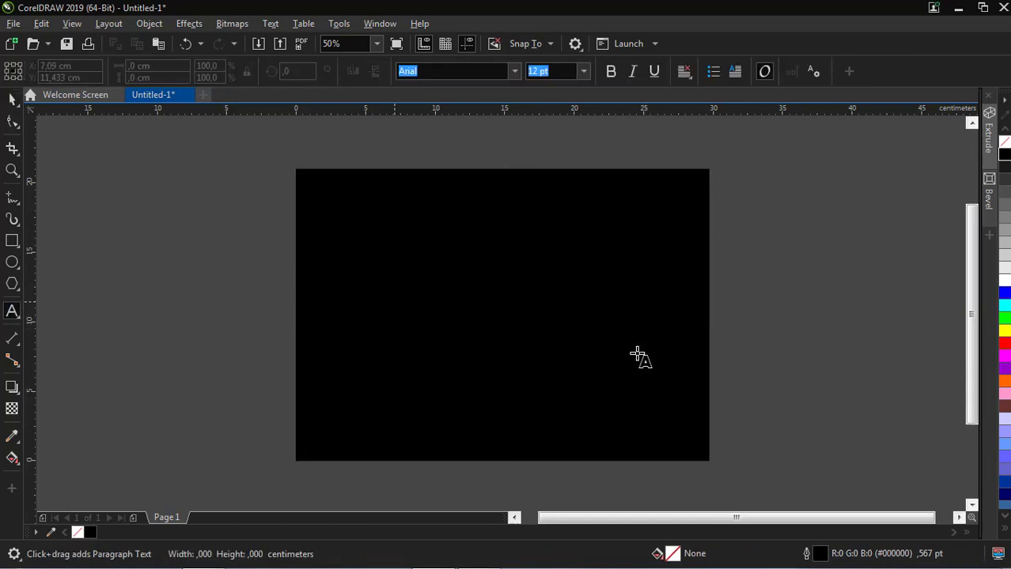
type("Tex")
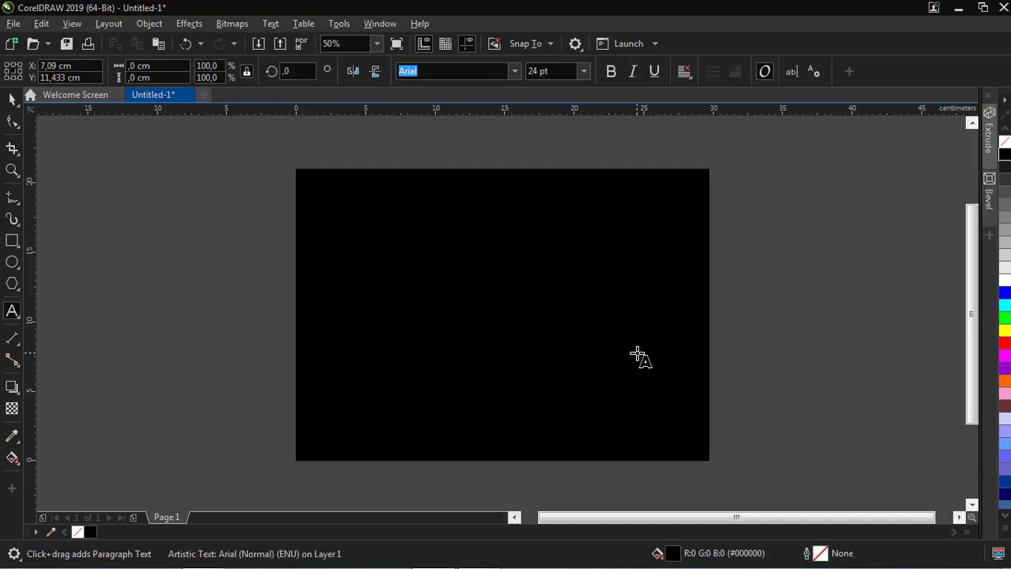
key("ctrl+space")
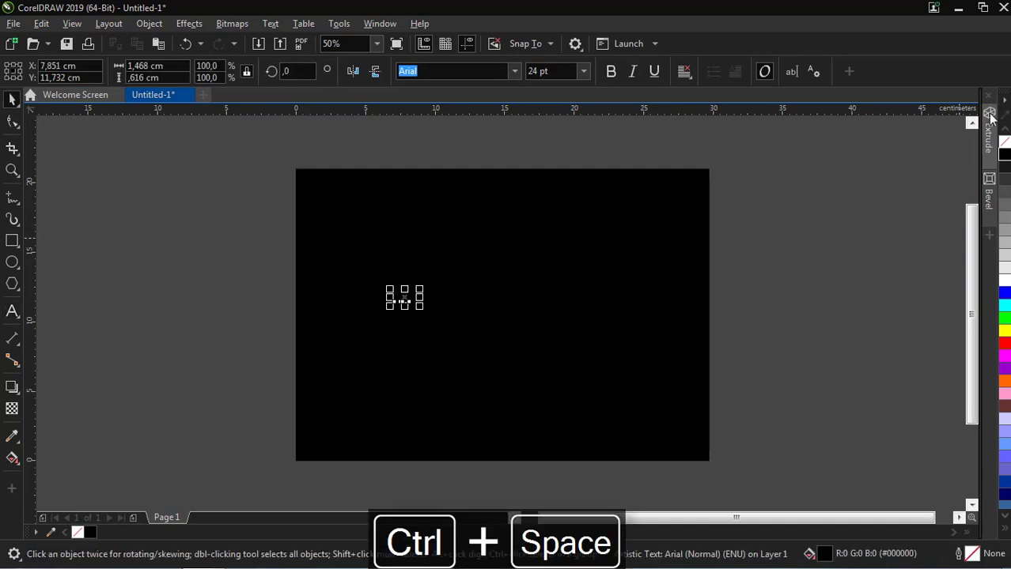
left_click(1004, 282)
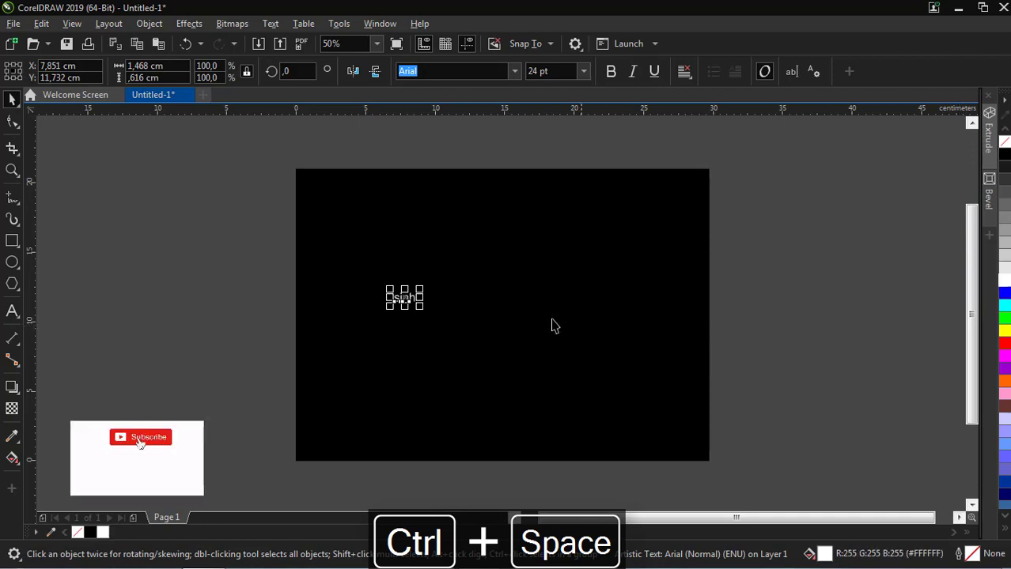
left_click_drag(419, 282, 479, 261)
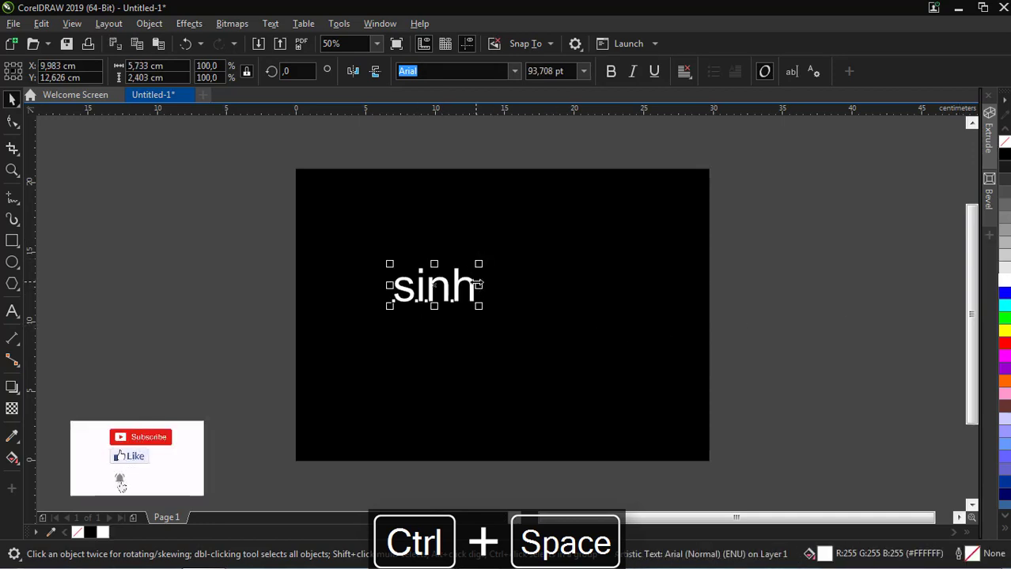
Extend the white text so that it reads "sinh graphics"
key("ctrl+space")
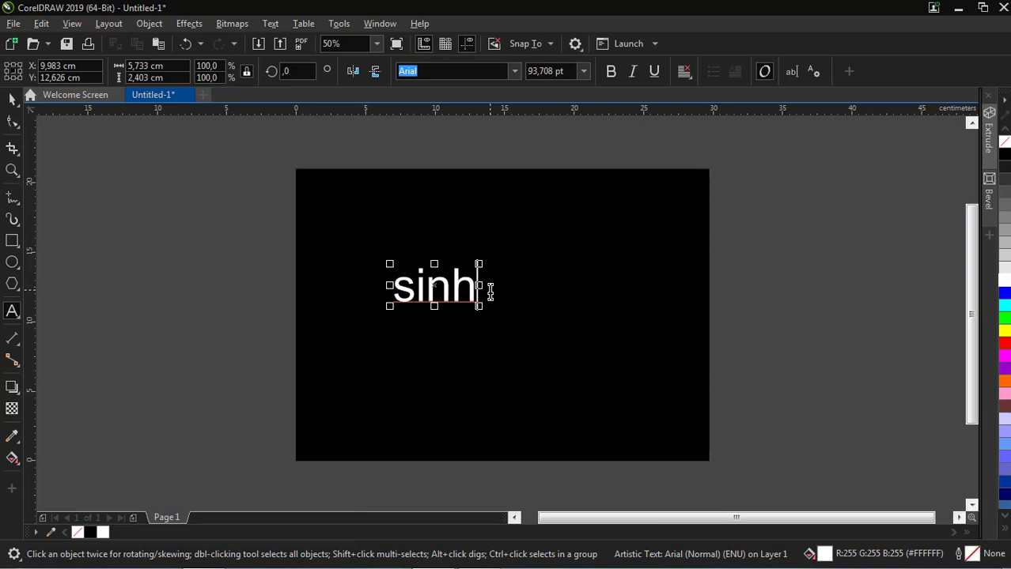
type("gra")
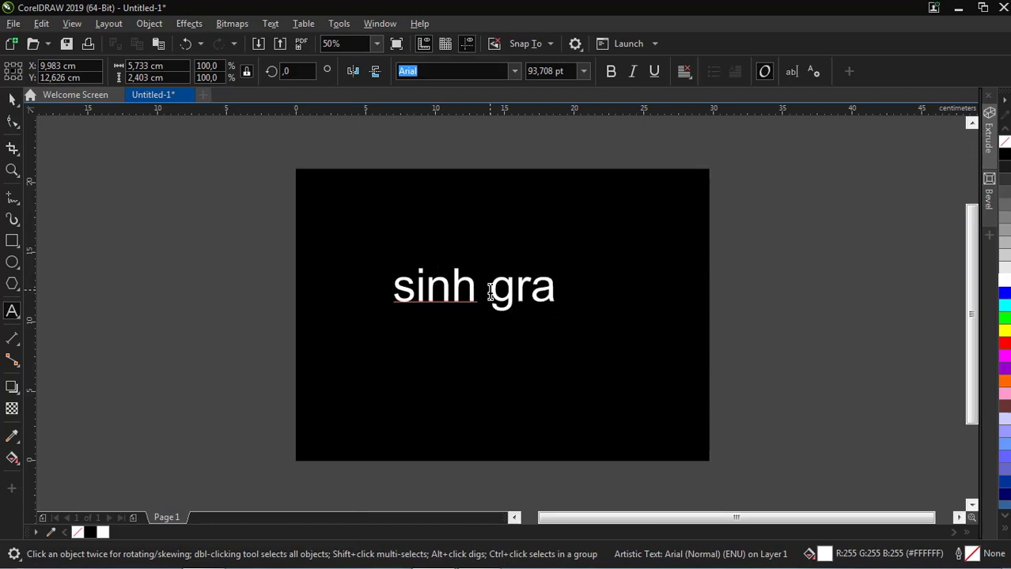
type("phics")
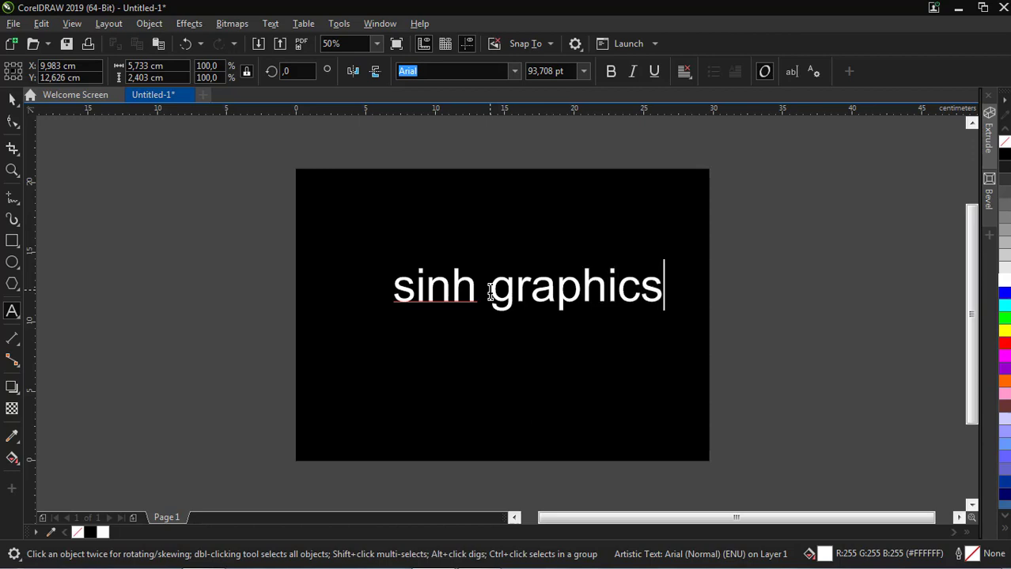
key("ctrl+a")
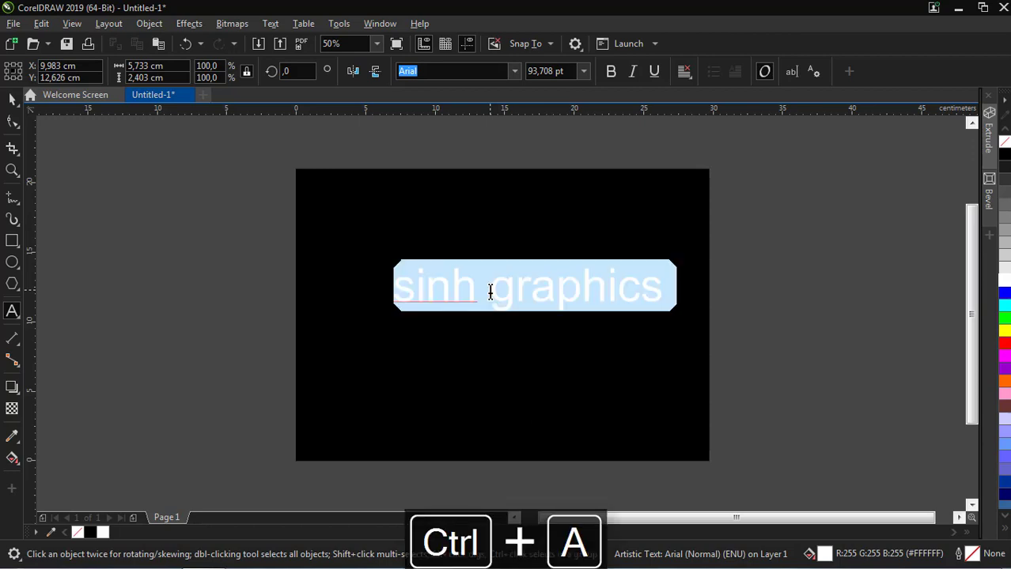
key("shift+F3")
key("Down")
key("Down")
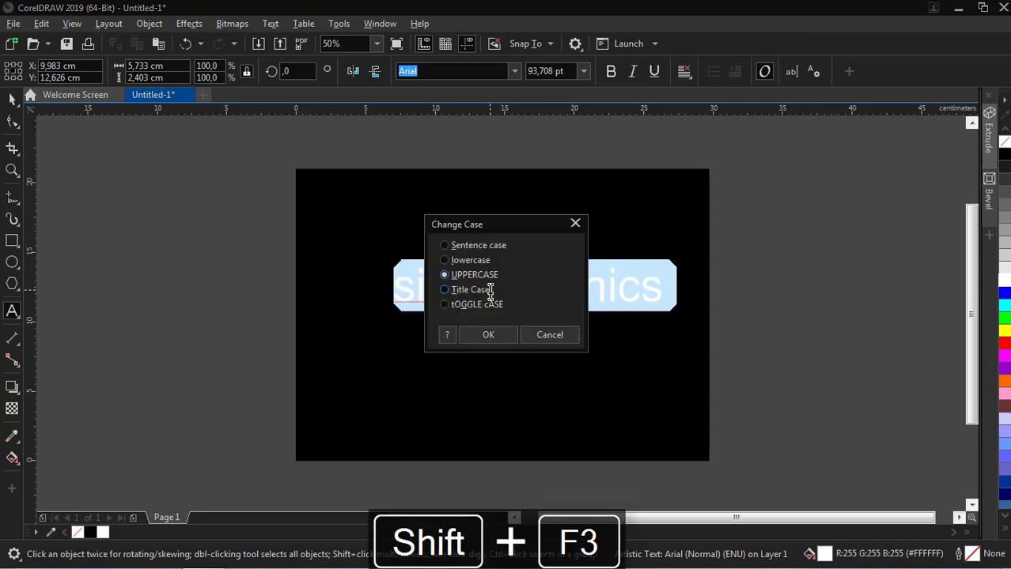
left_click(575, 224)
left_click(579, 222)
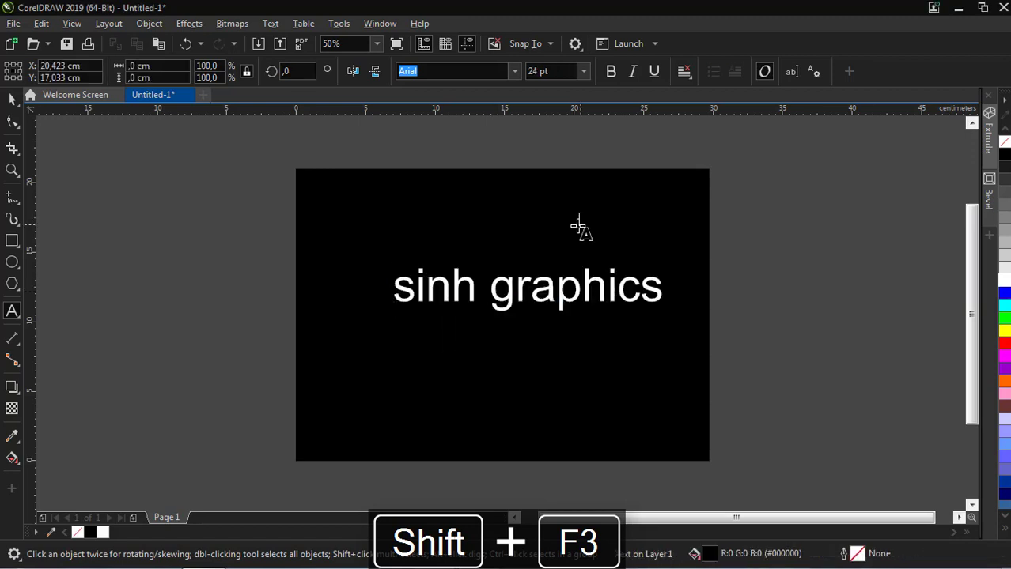
Convert all of the "sinh graphics" text to UPPERCASE with Change Case
left_click(535, 304)
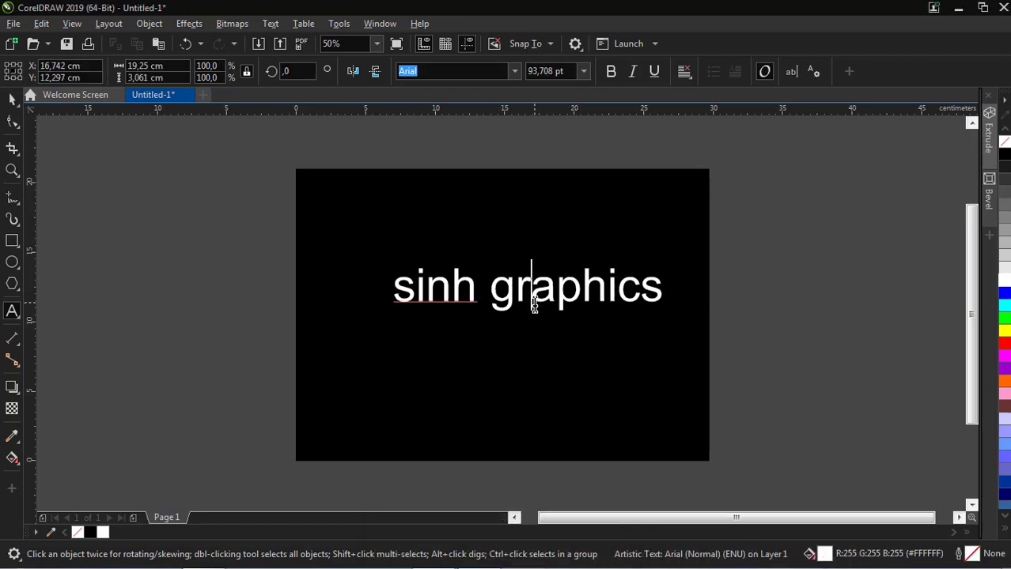
key("ctrl+a")
key("shift+F3")
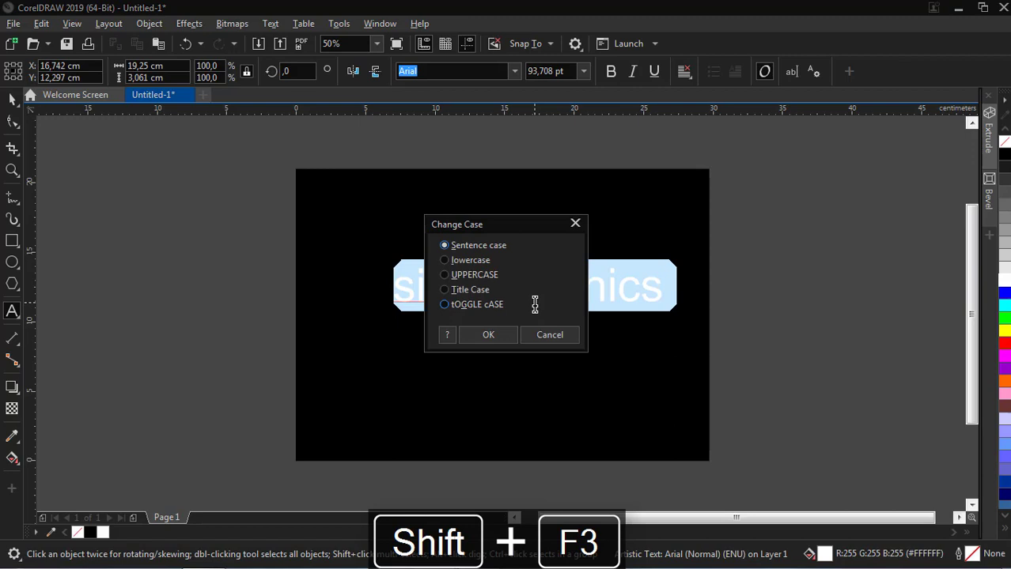
left_click(465, 274)
left_click(481, 336)
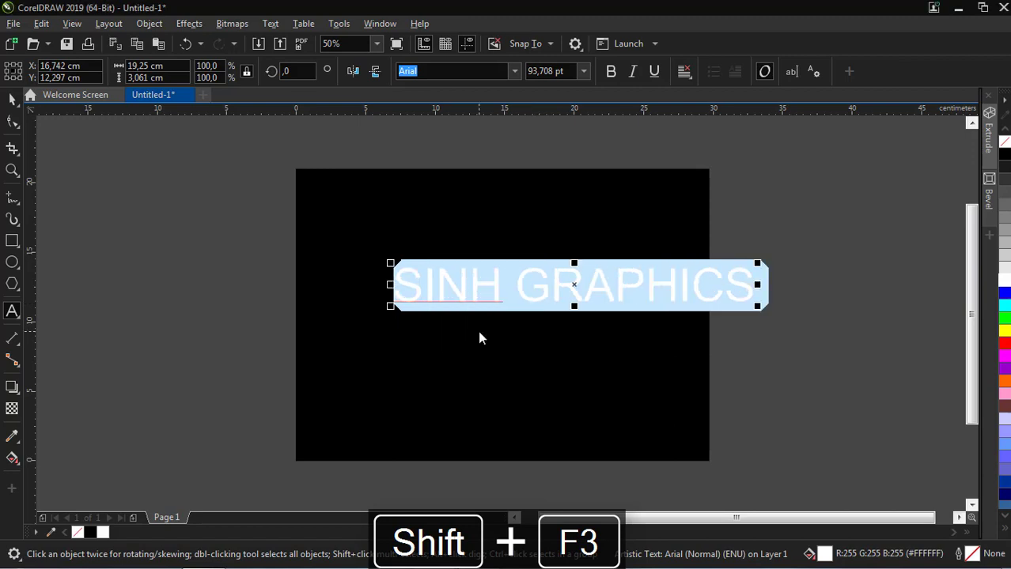
Center the uppercase text on the page and deselect it
left_click(10, 100)
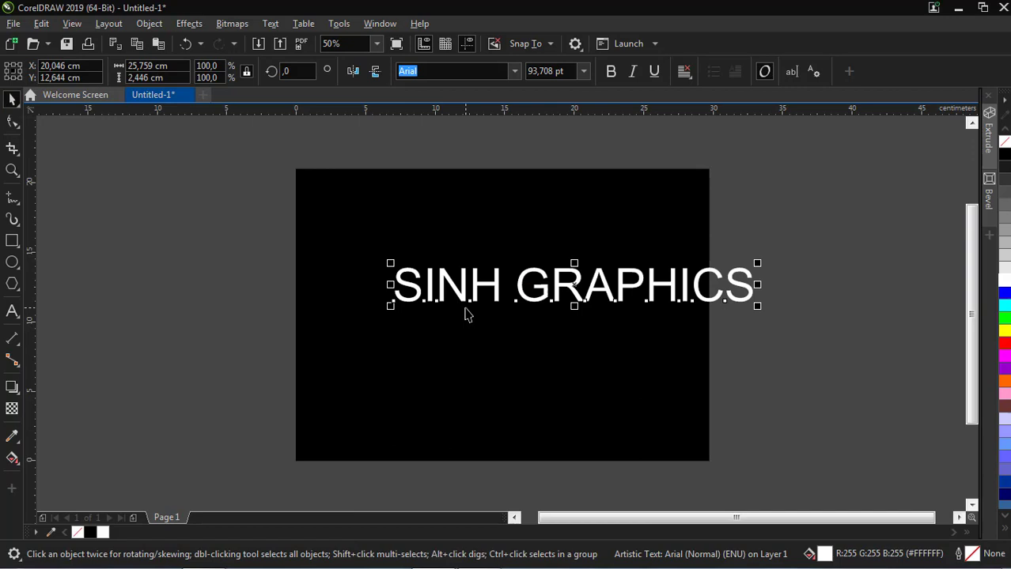
key("p")
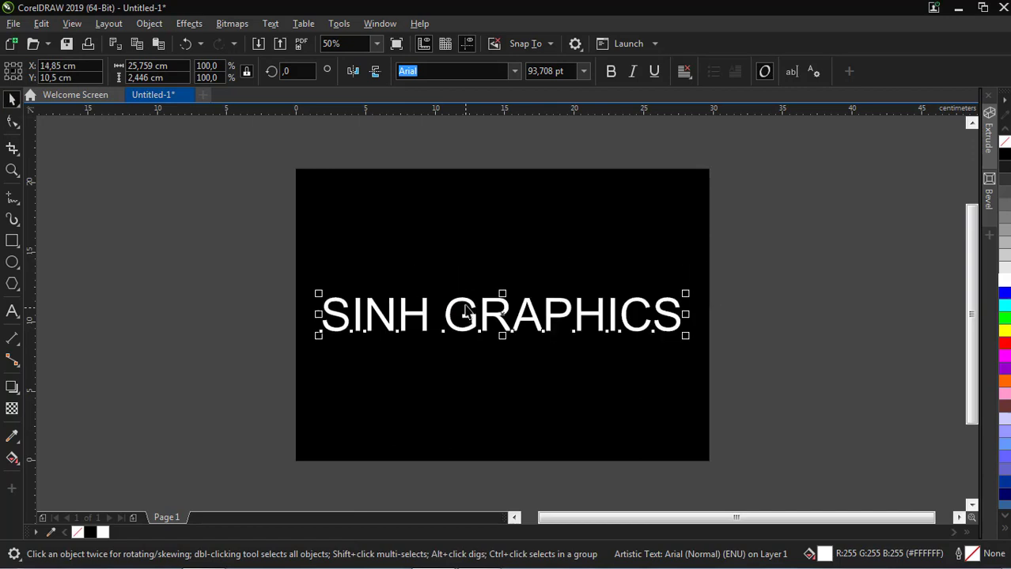
left_click(253, 313)
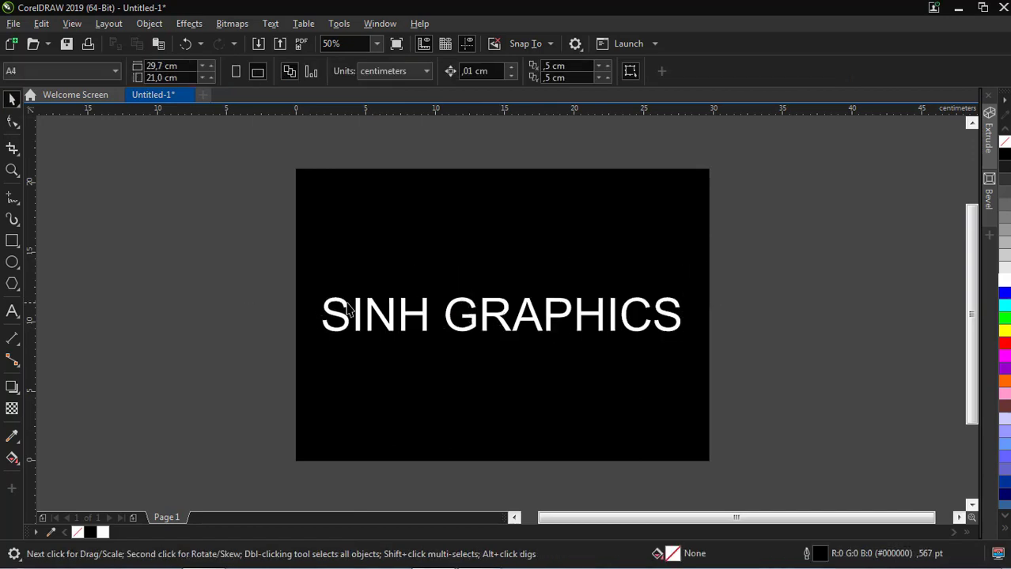
Change the case of the "SINH GRAPHICS" text to Title Case
left_click(414, 316)
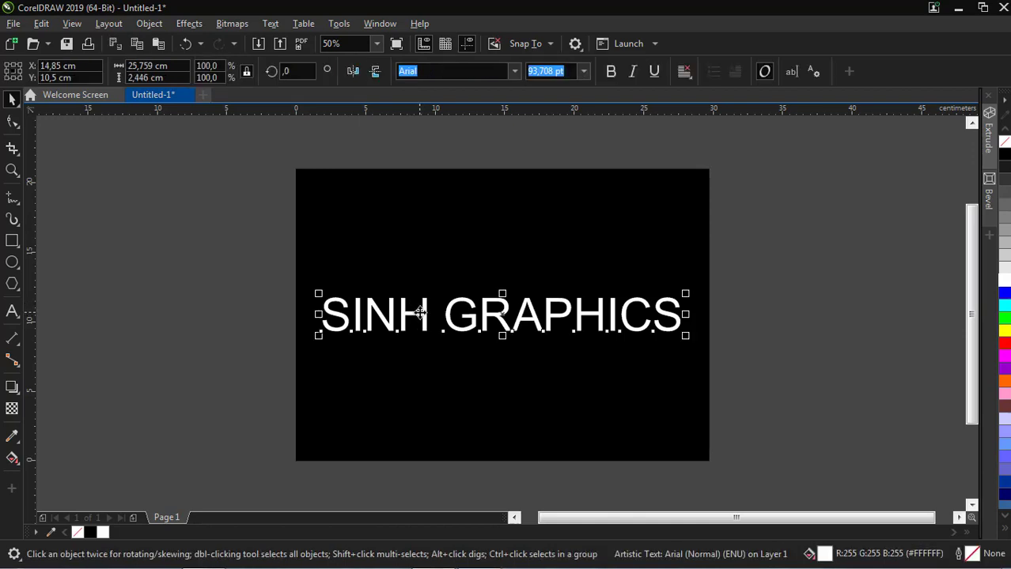
left_click(277, 26)
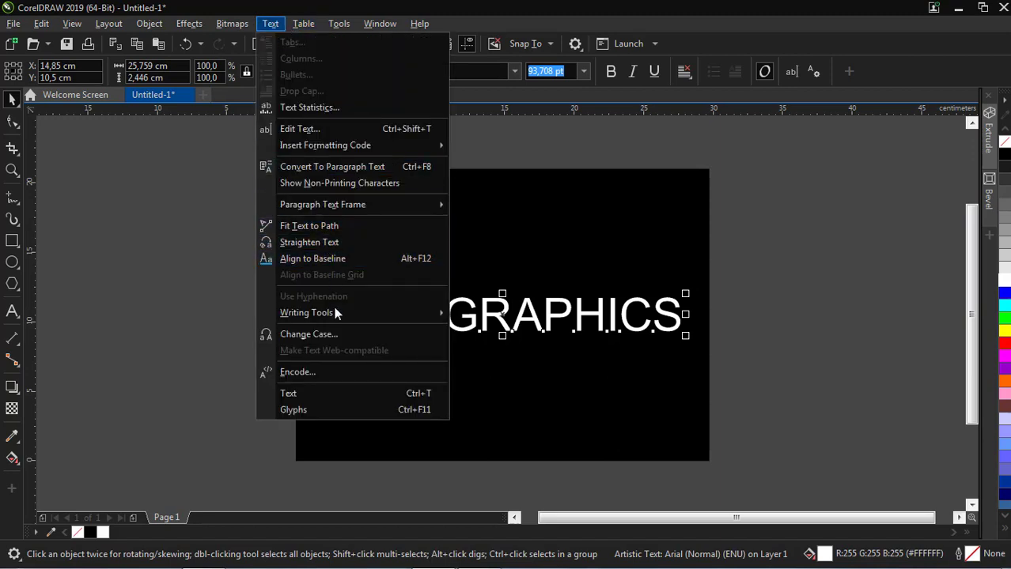
left_click(341, 335)
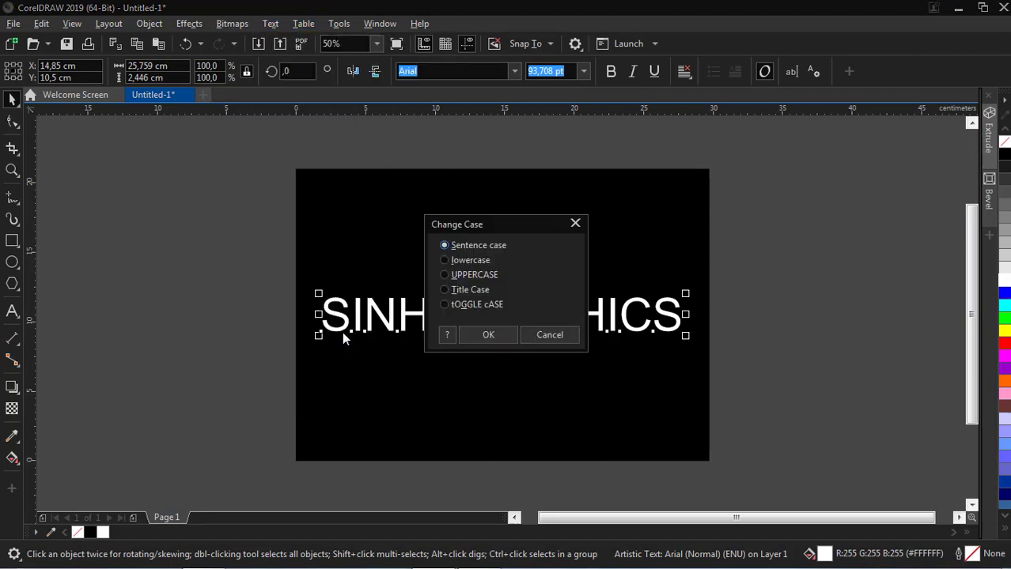
left_click(450, 291)
left_click(483, 334)
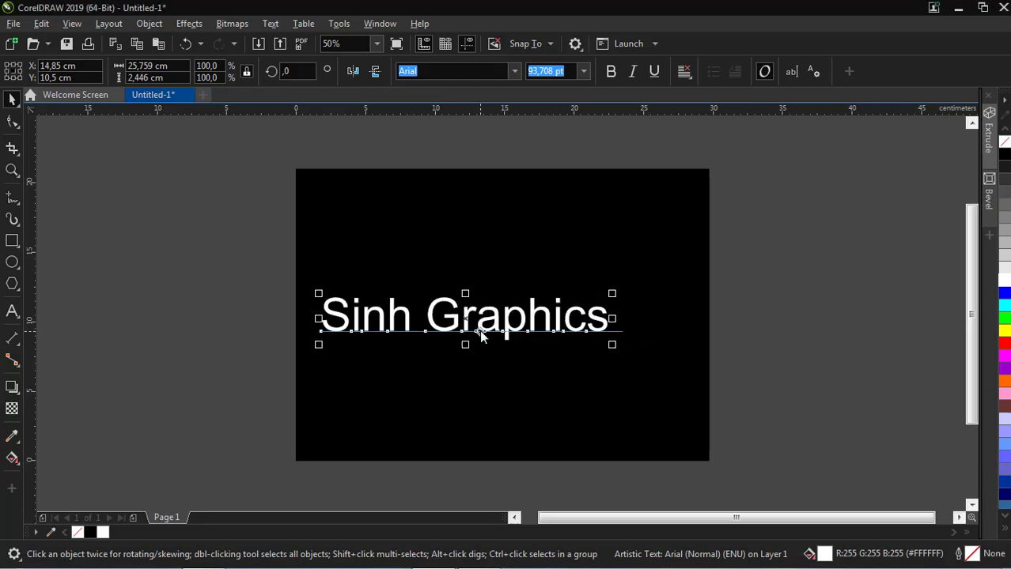
Switch the Title Case text back to UPPERCASE
left_click(270, 24)
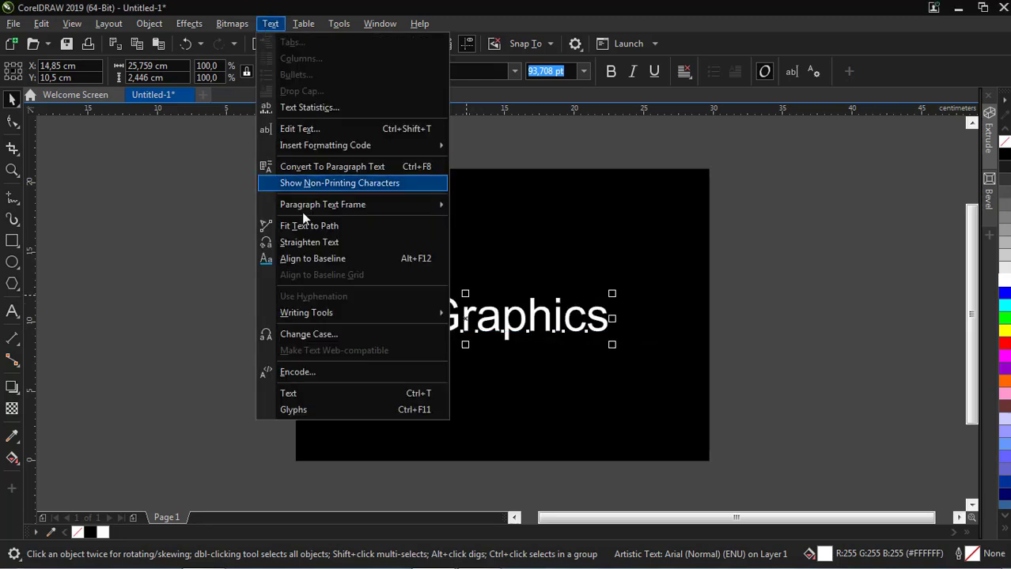
left_click(334, 332)
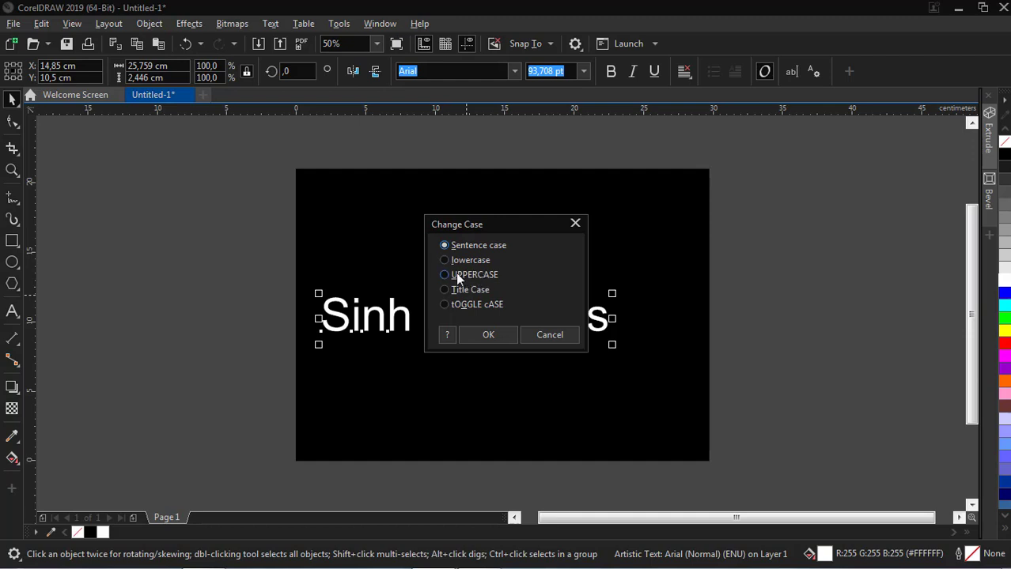
left_click(488, 336)
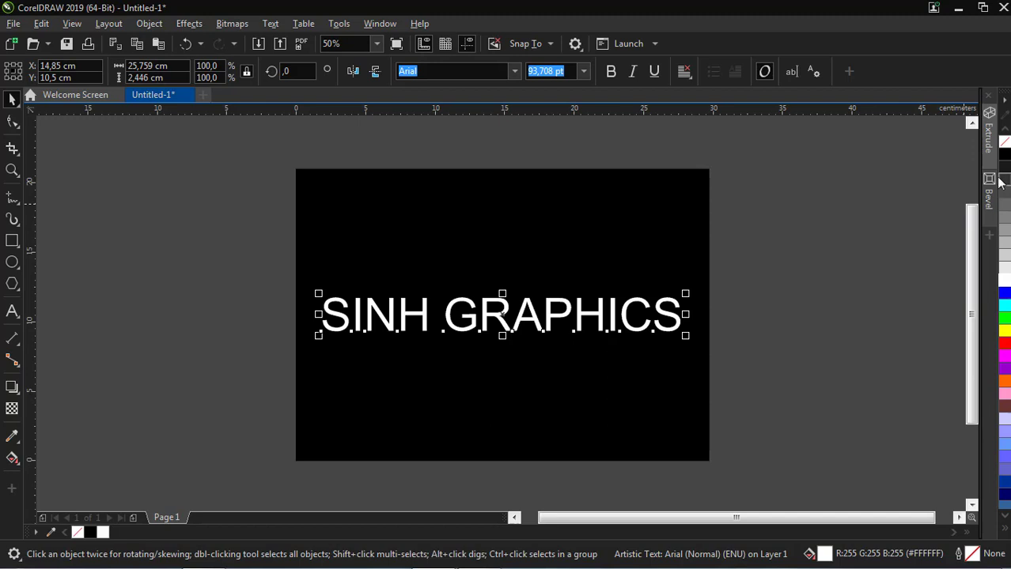
Set the font of the "SINH GRAPHICS" text to Impact
left_click(515, 71)
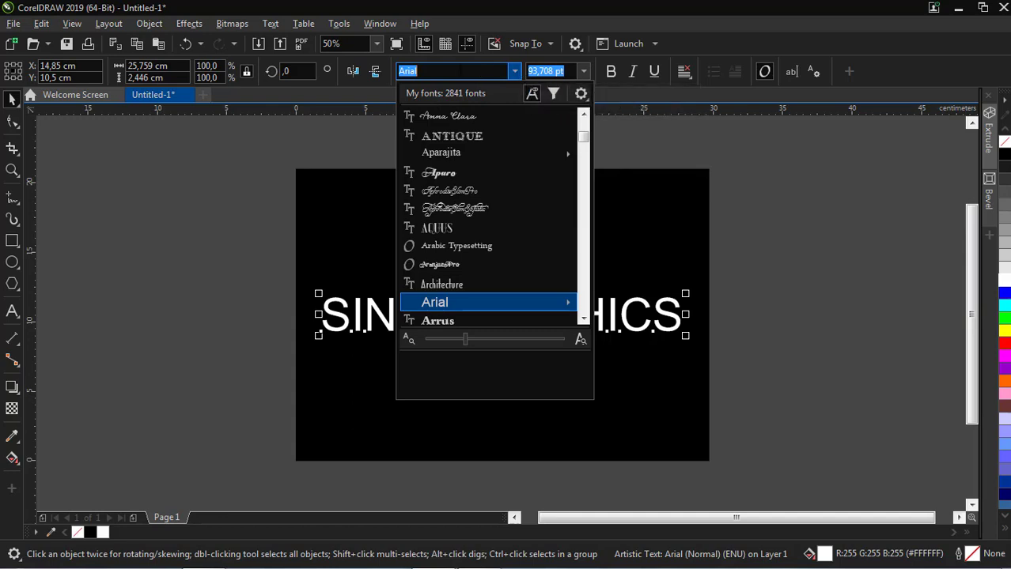
left_click(418, 71)
left_click_drag(417, 71, 396, 73)
type("a")
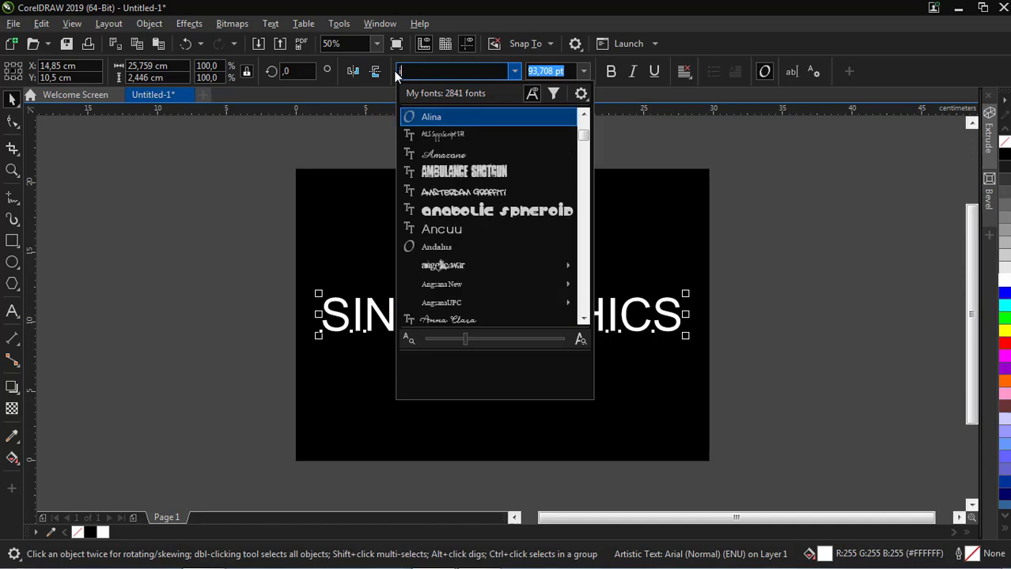
type("mp")
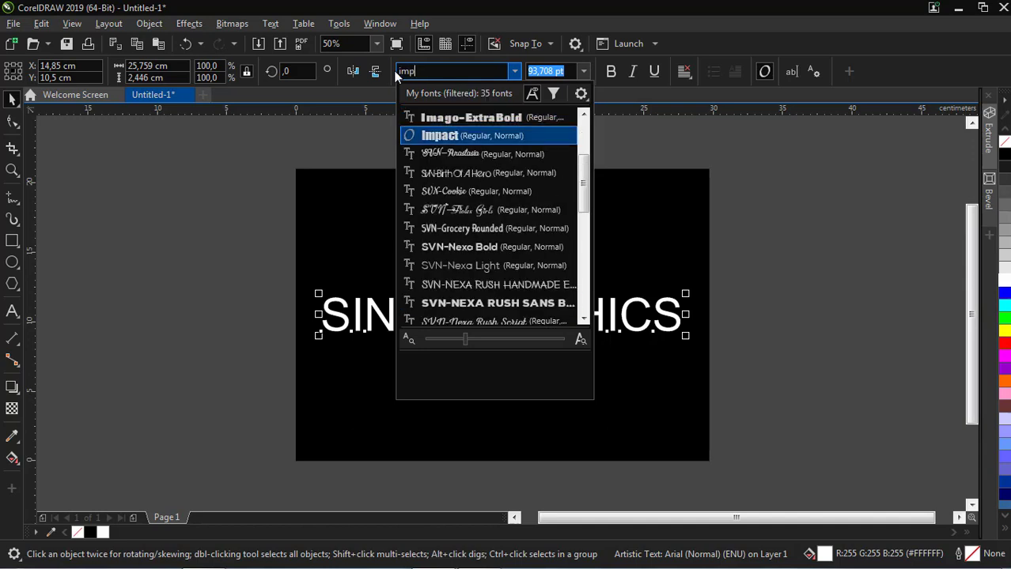
type("a")
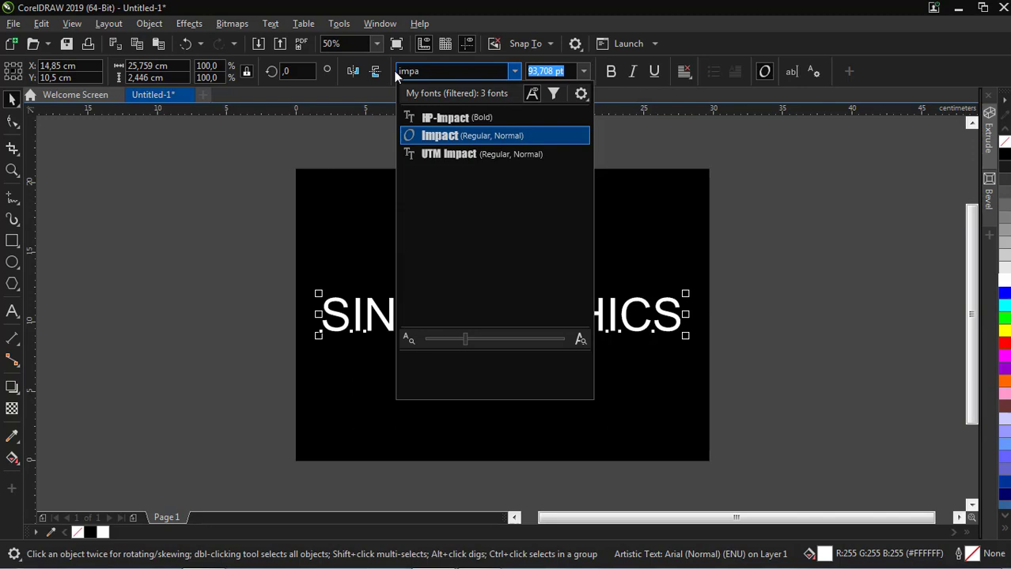
key("Return")
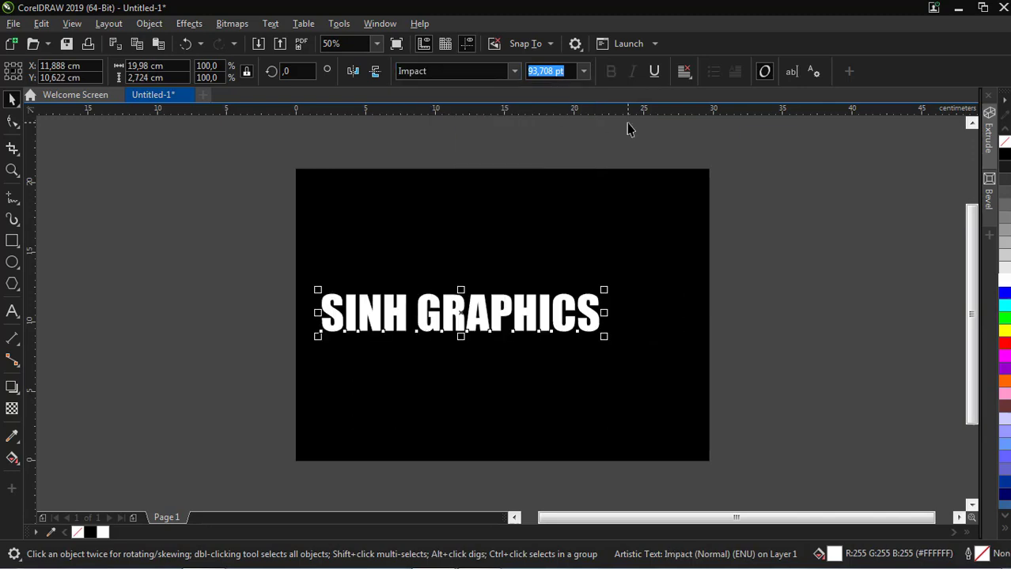
Enlarge the "SINH GRAPHICS" text proportionally to about 26 cm wide and center it on the page
left_click_drag(603, 290, 690, 255)
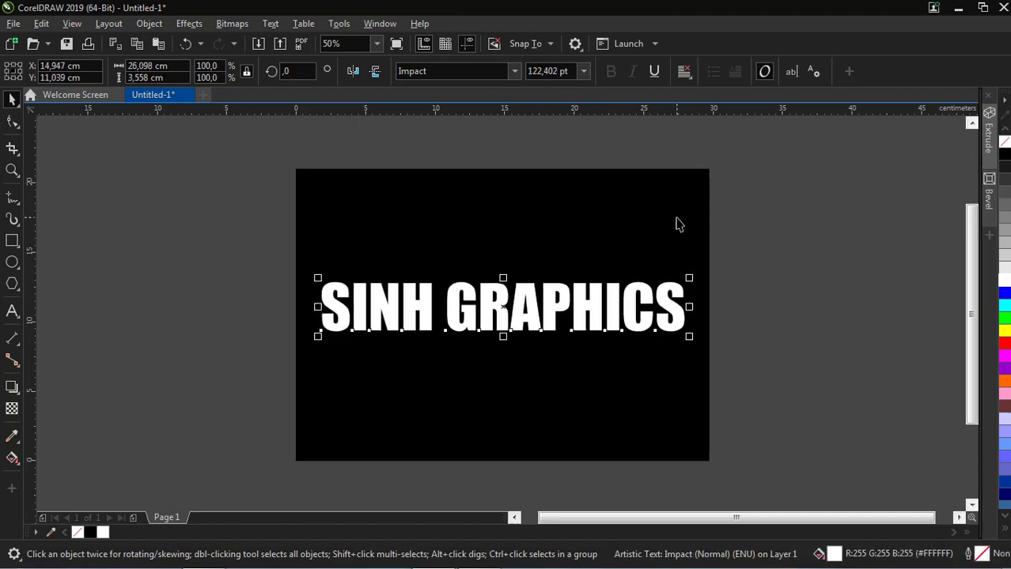
key("p")
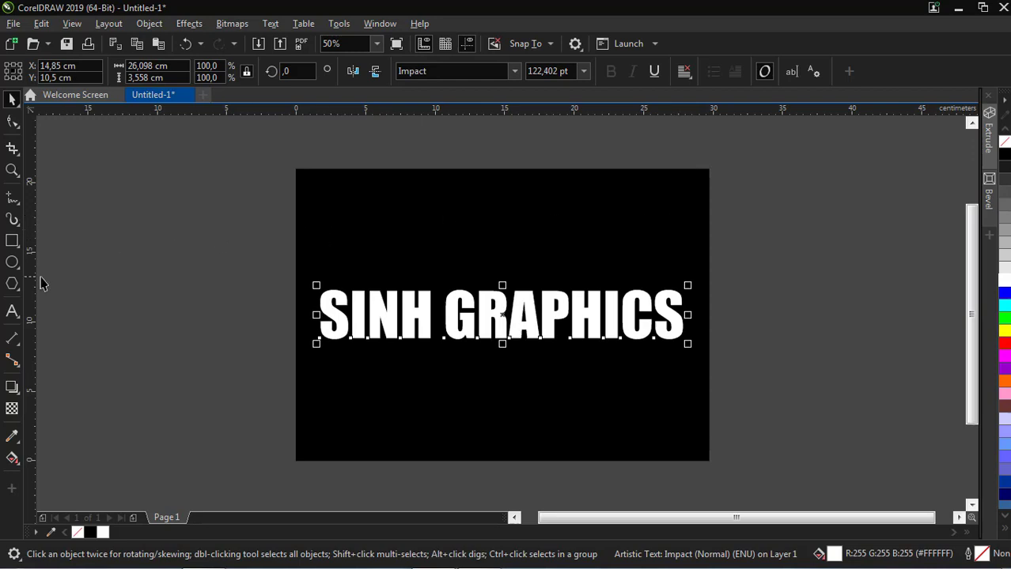
left_click(11, 409)
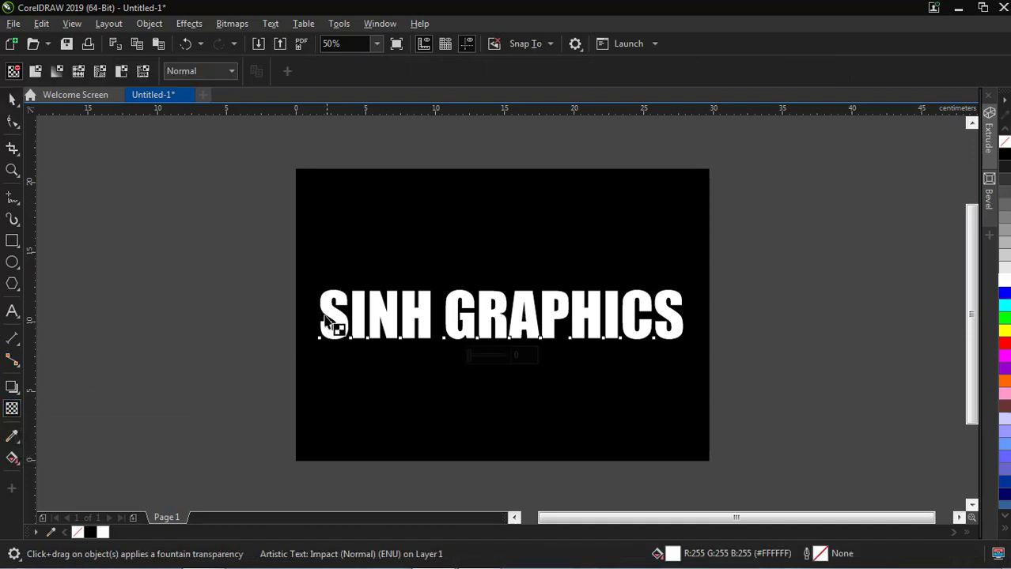
left_click_drag(323, 315, 681, 314)
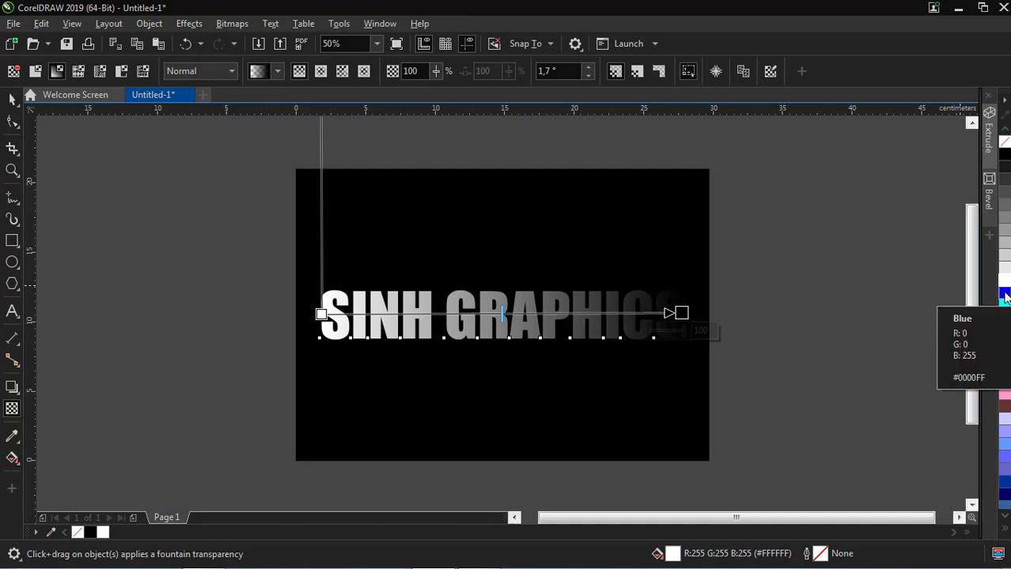
left_click(1002, 333)
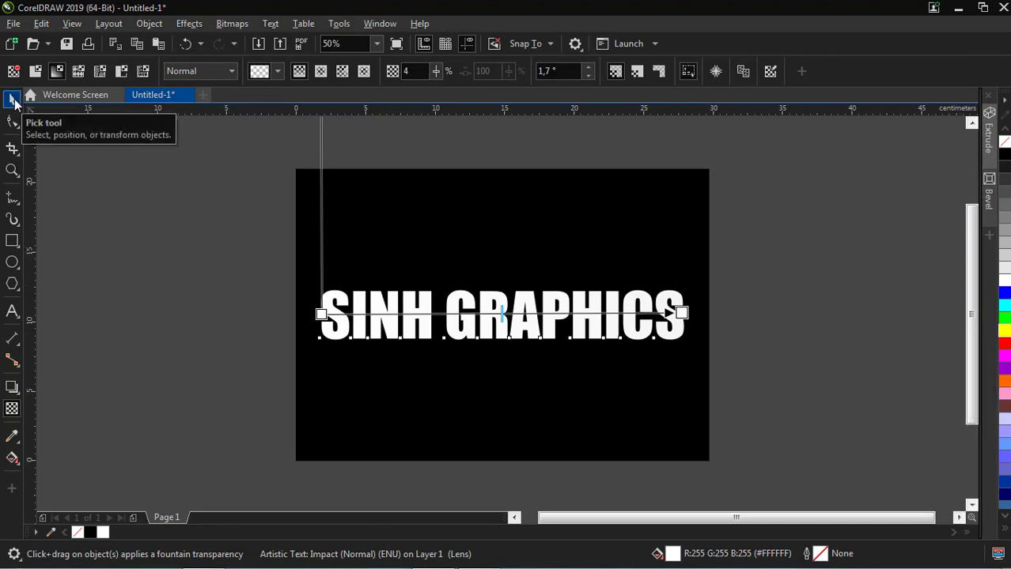
key("ctrl+z")
key("ctrl+z")
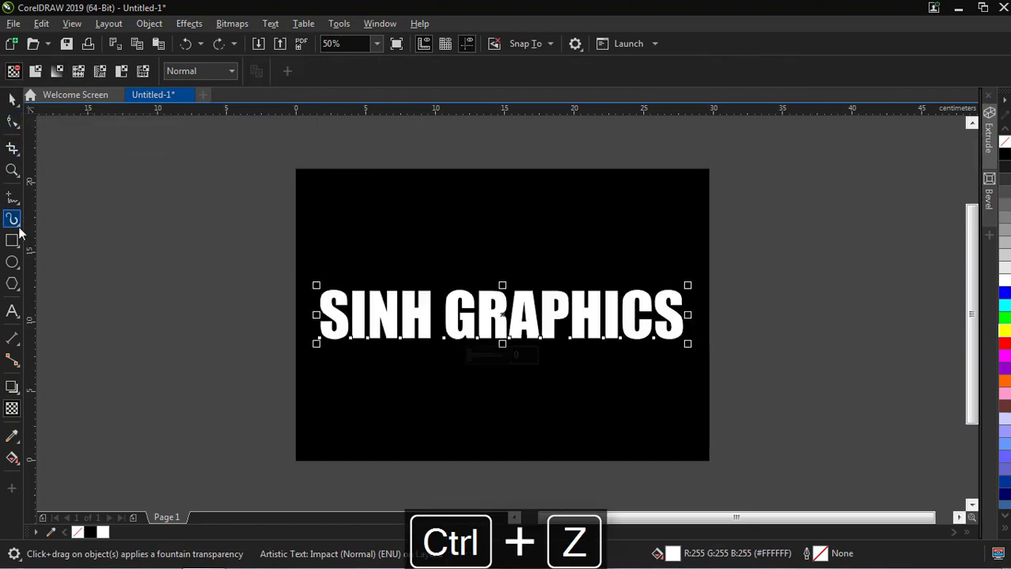
Apply a horizontal fountain fill from white to yellow across the "SINH GRAPHICS" text
left_click(10, 463)
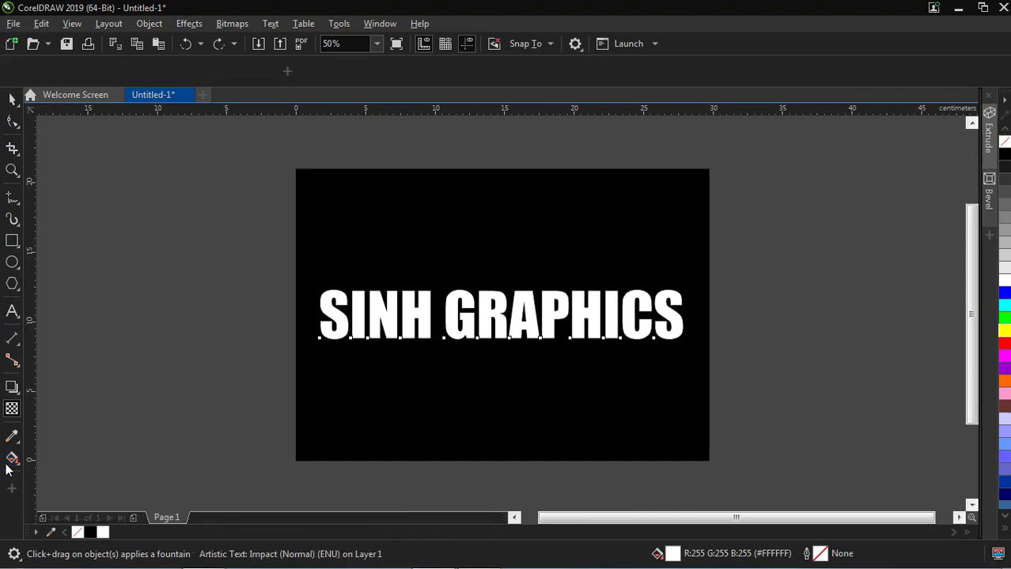
left_click_drag(330, 320, 672, 310)
left_click_drag(1005, 330, 672, 314)
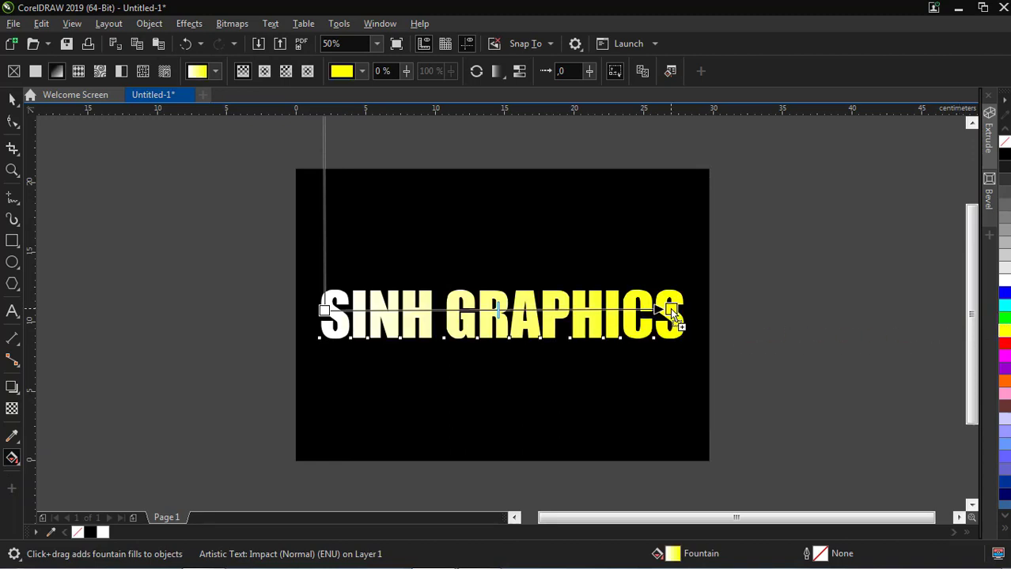
left_click_drag(324, 310, 321, 310)
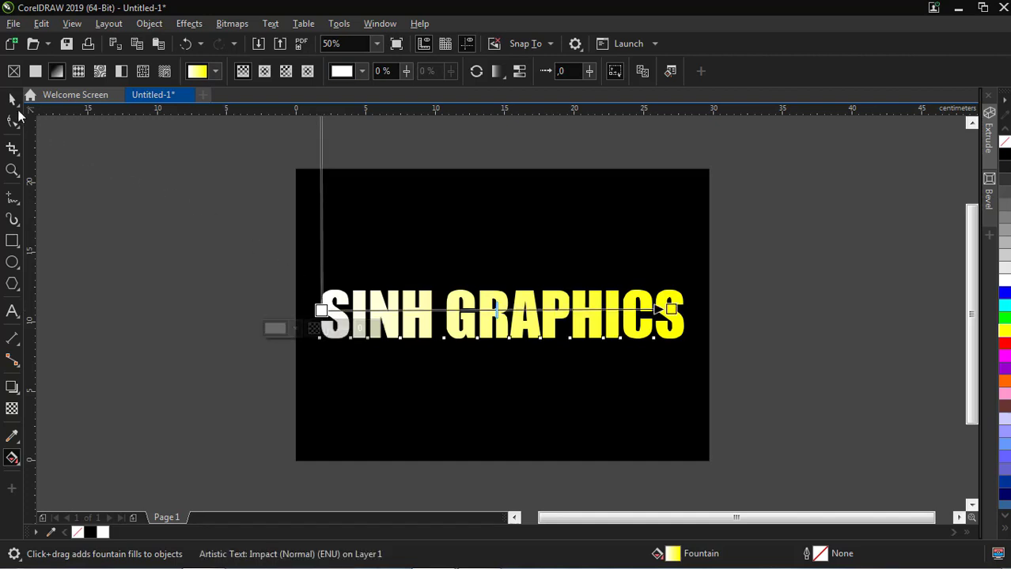
left_click(12, 101)
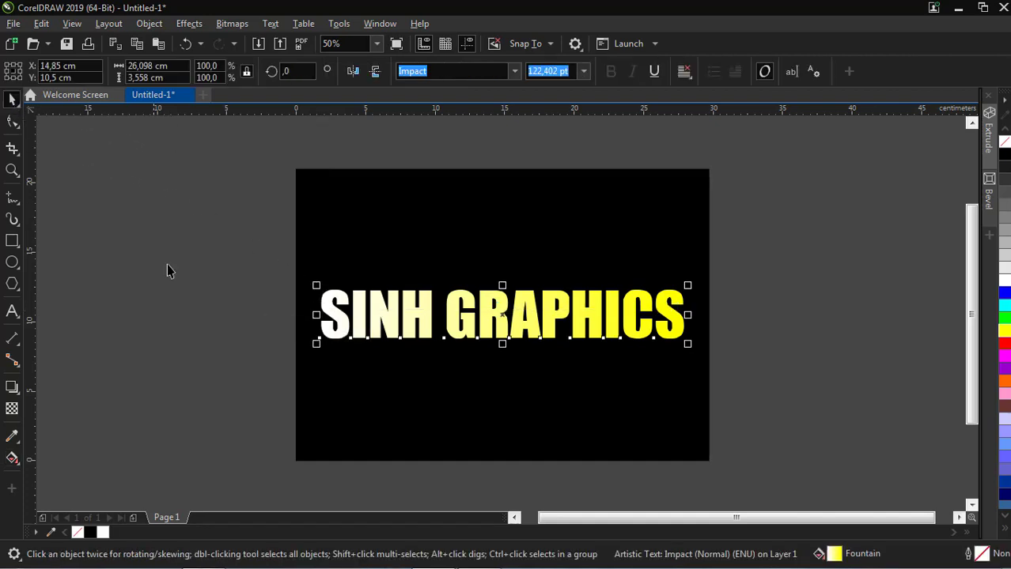
Break the "SINH GRAPHICS" artistic text apart into its two words
right_click(370, 324)
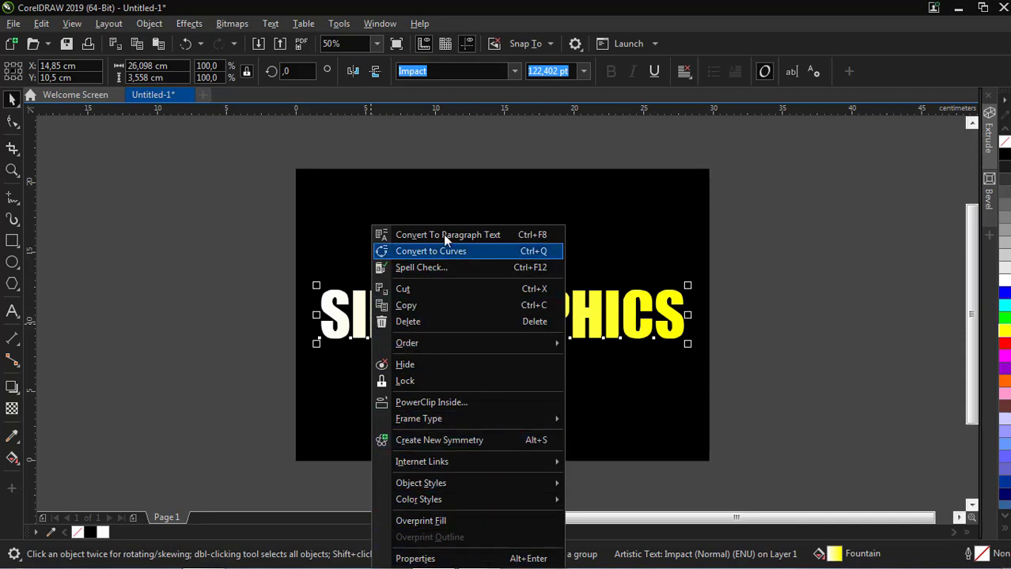
left_click(103, 23)
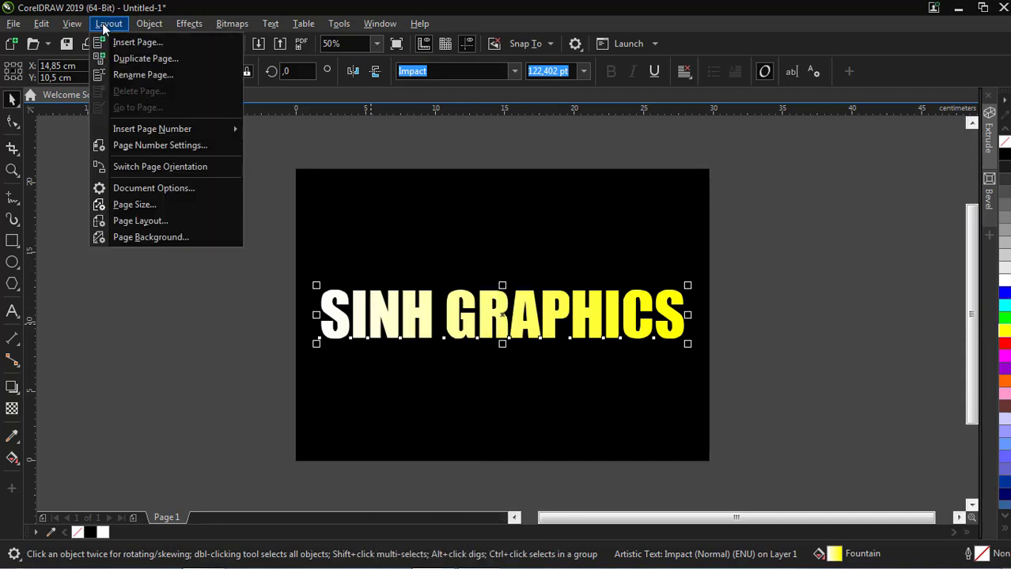
mouse_move(135, 28)
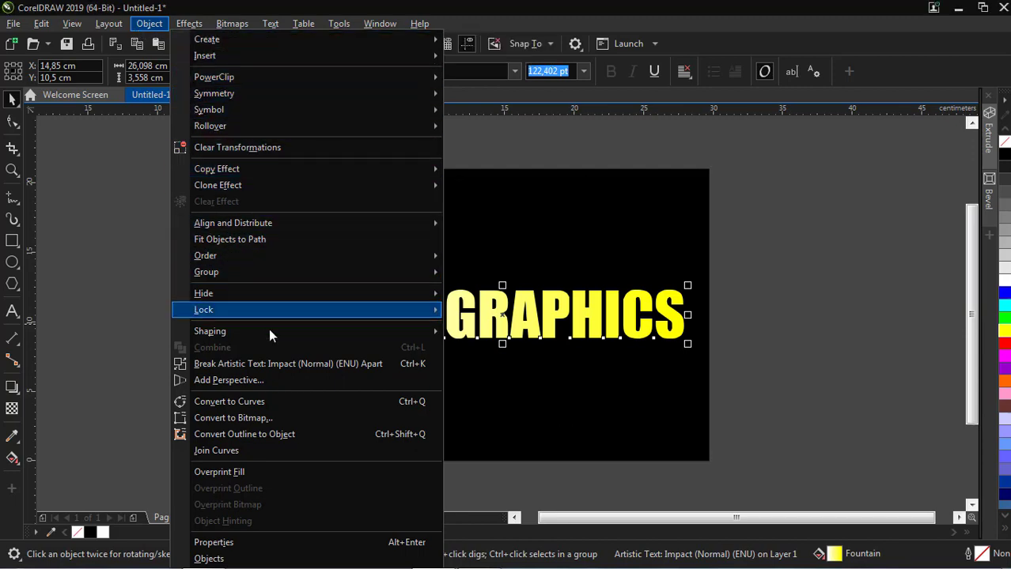
left_click(282, 371)
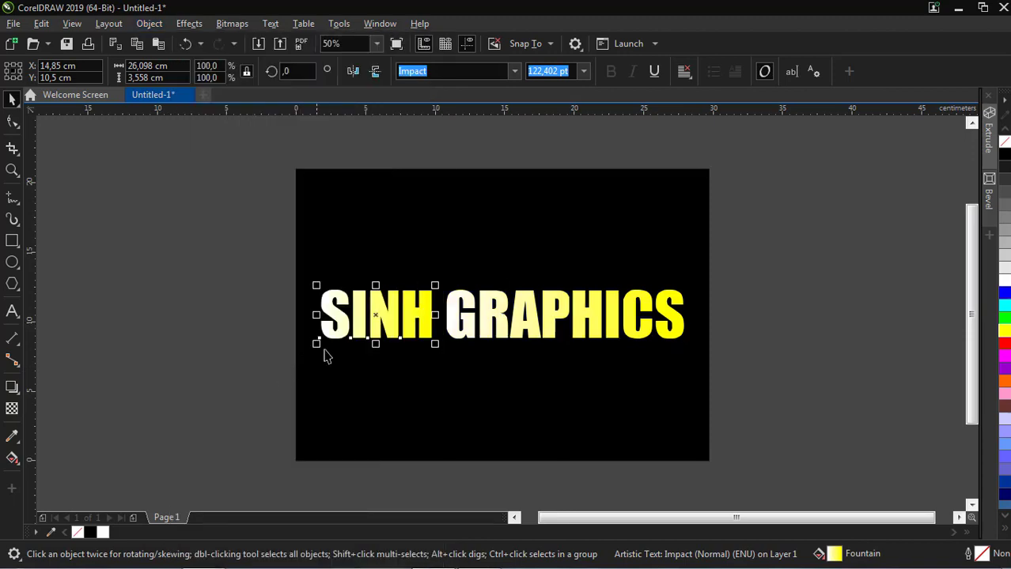
Break the words "SINH" and "GRAPHICS" apart into individual letters
right_click(383, 323)
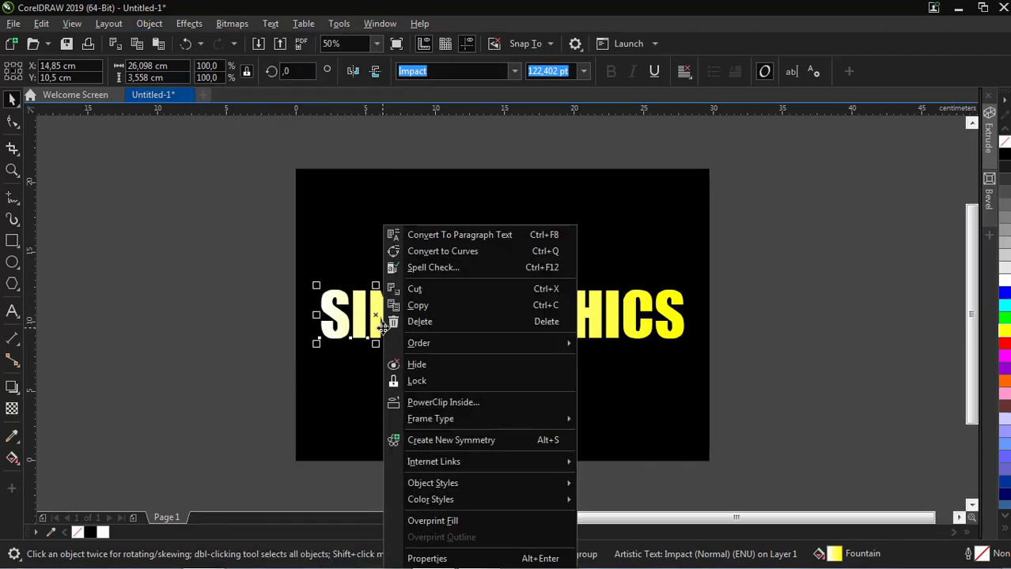
left_click(163, 26)
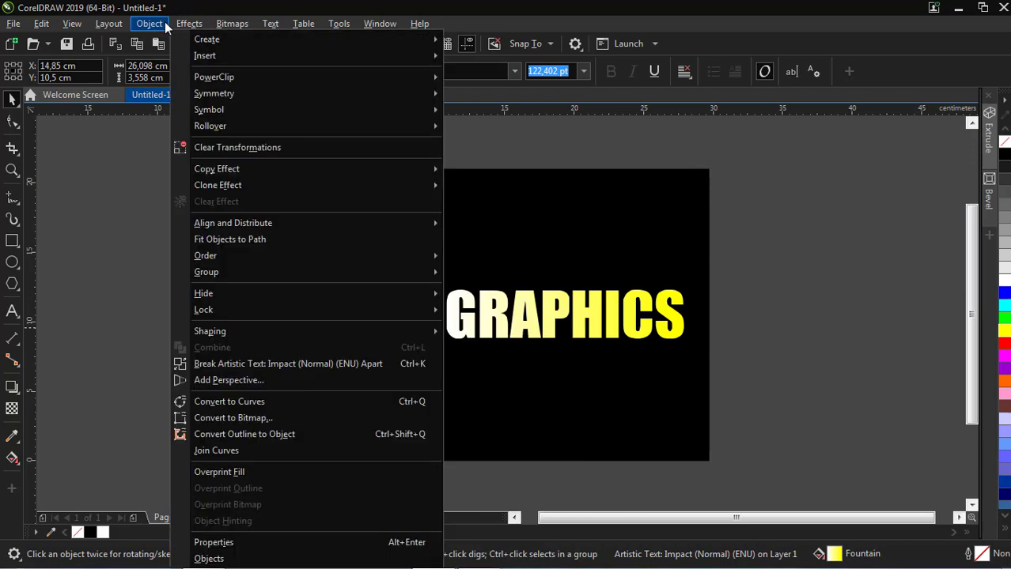
left_click(294, 364)
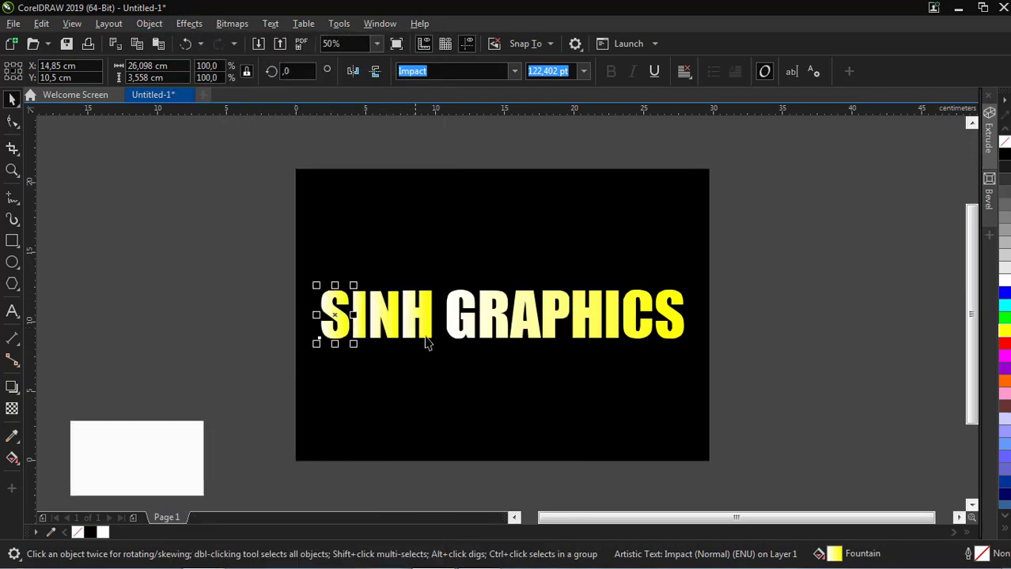
left_click(507, 316)
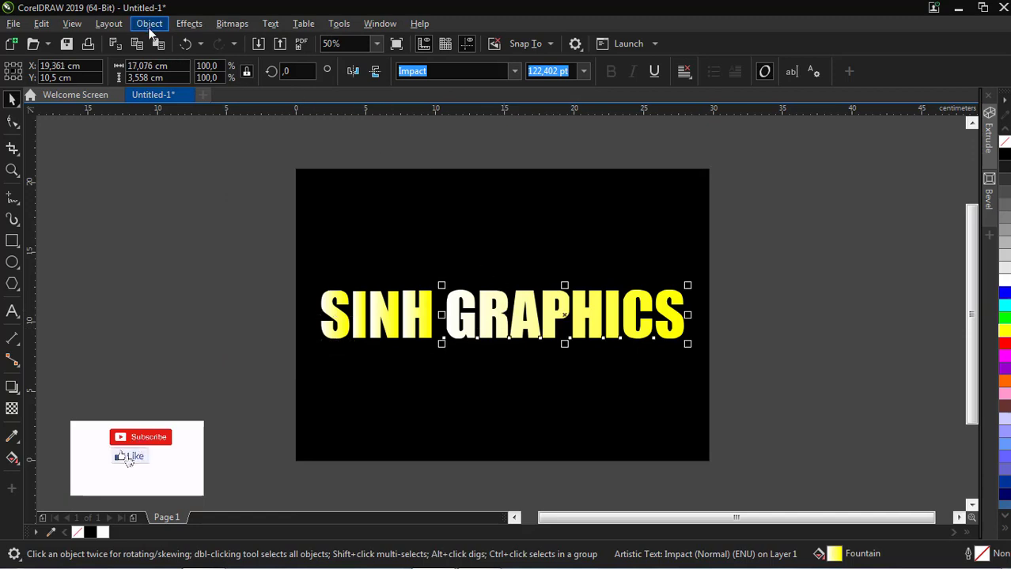
left_click(149, 24)
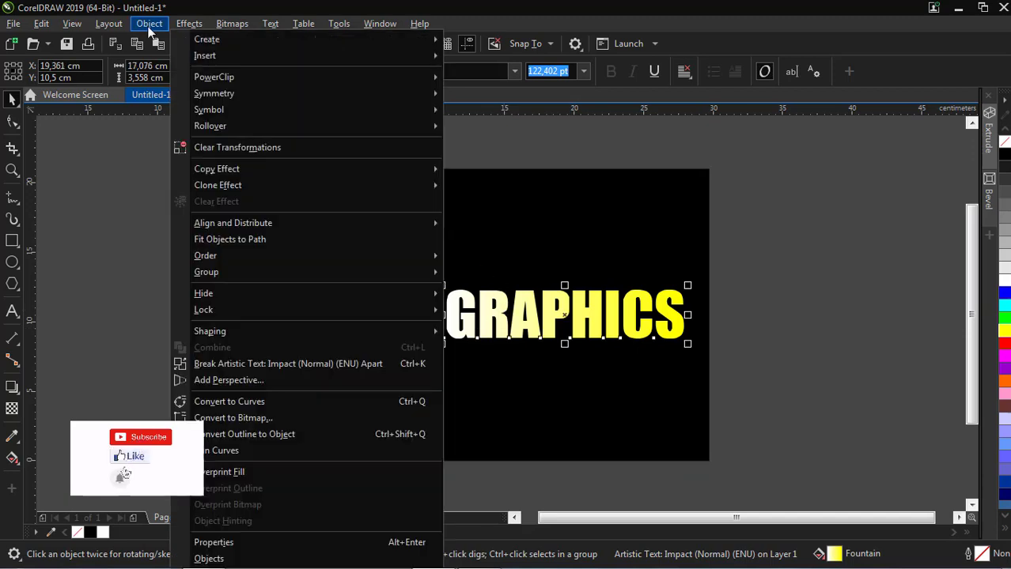
left_click(273, 365)
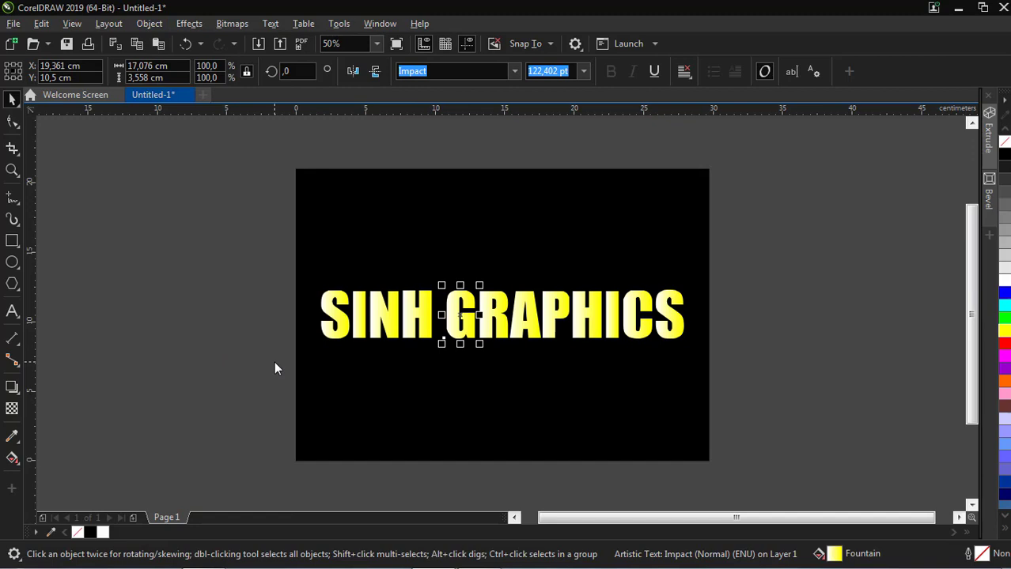
Create a vertically mirrored copy of all the letters directly below the originals and group the copy
left_click(262, 351)
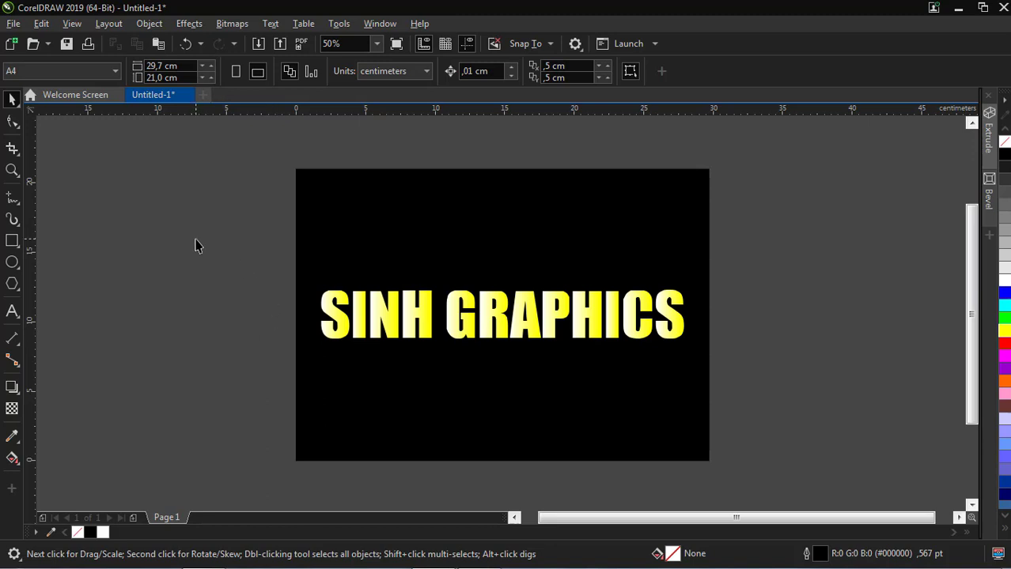
left_click_drag(197, 246, 778, 380)
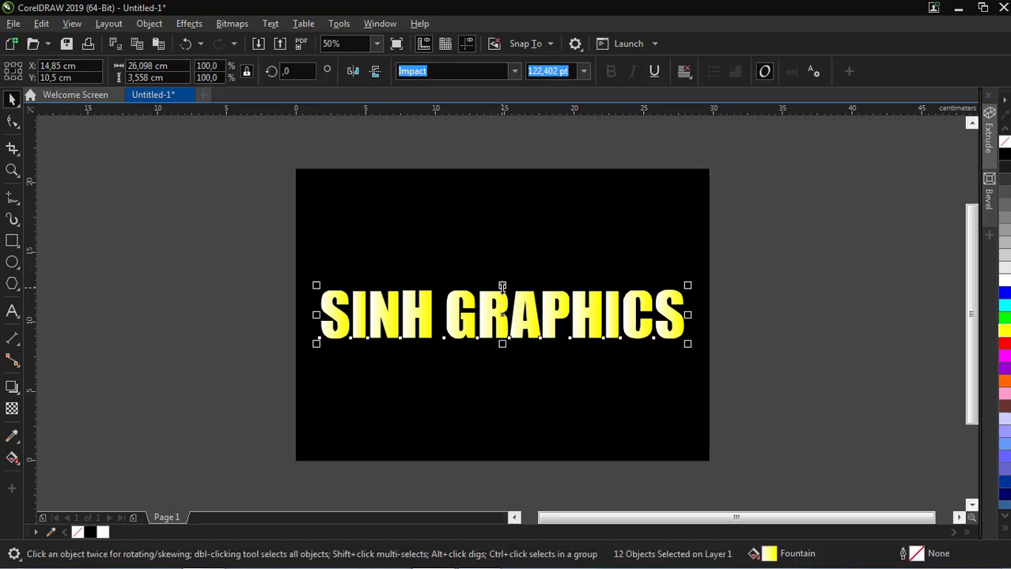
left_click_drag(503, 286, 505, 363)
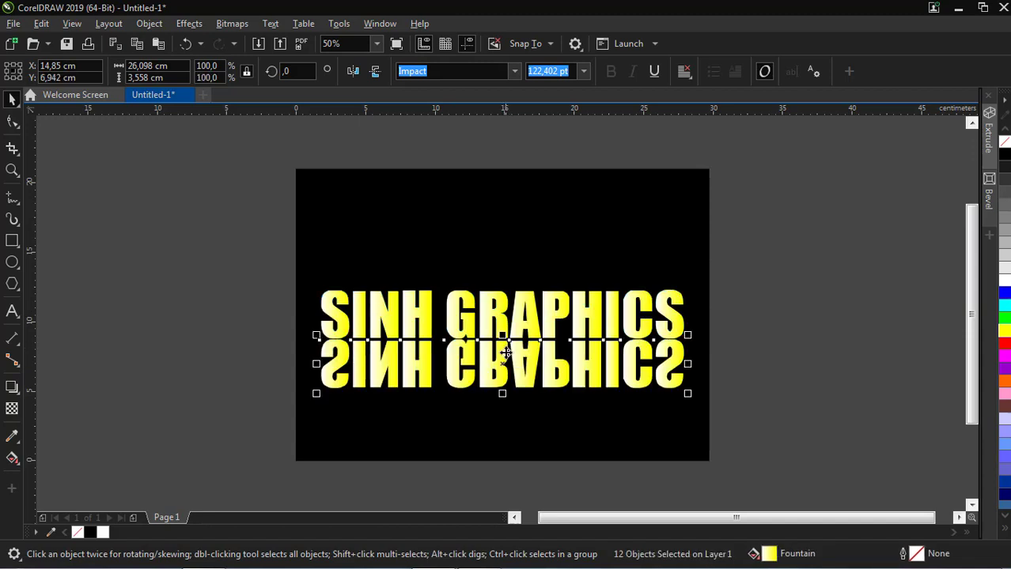
right_click(505, 363)
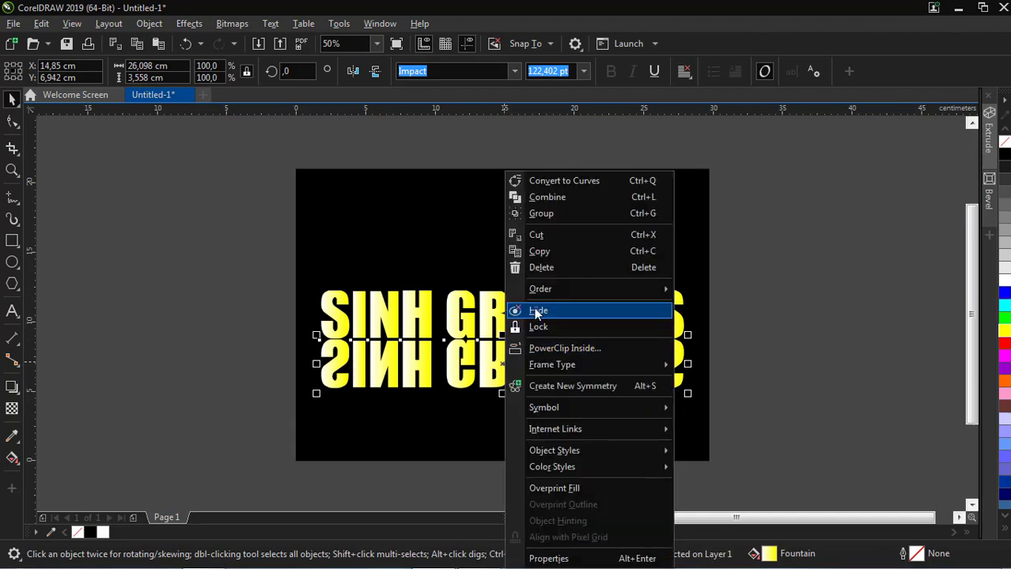
left_click(557, 216)
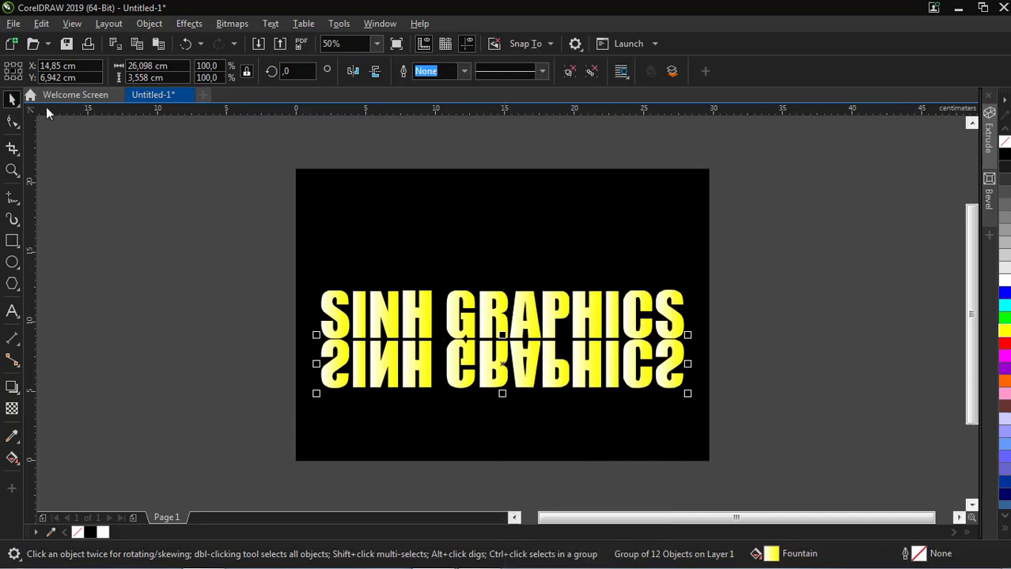
Apply a downward-fading fountain transparency to the mirrored group, make its start node partly transparent and extend the fade lower
left_click(20, 411)
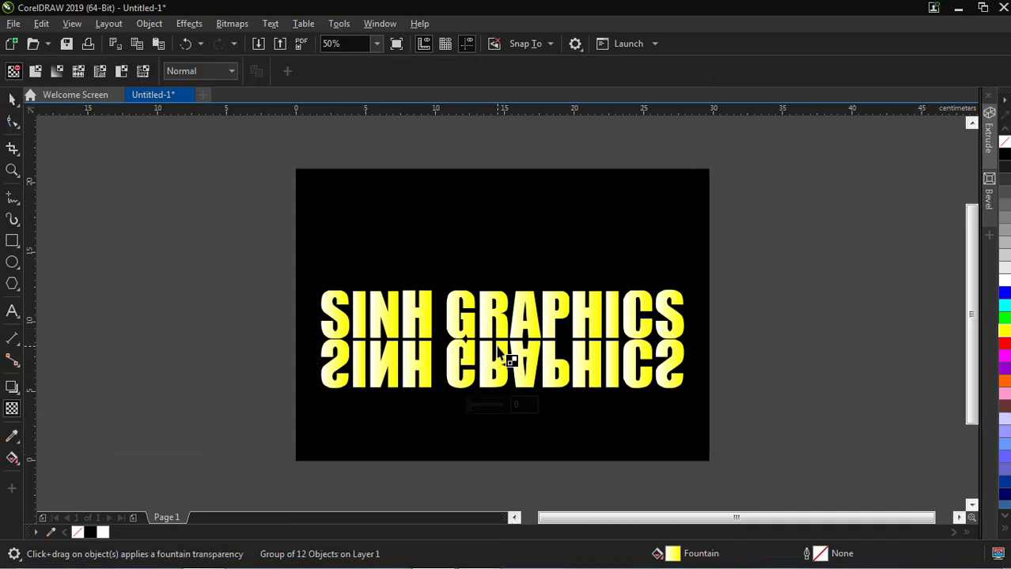
left_click_drag(497, 347, 500, 309)
scroll(497, 377, "up", 2)
left_click(500, 252)
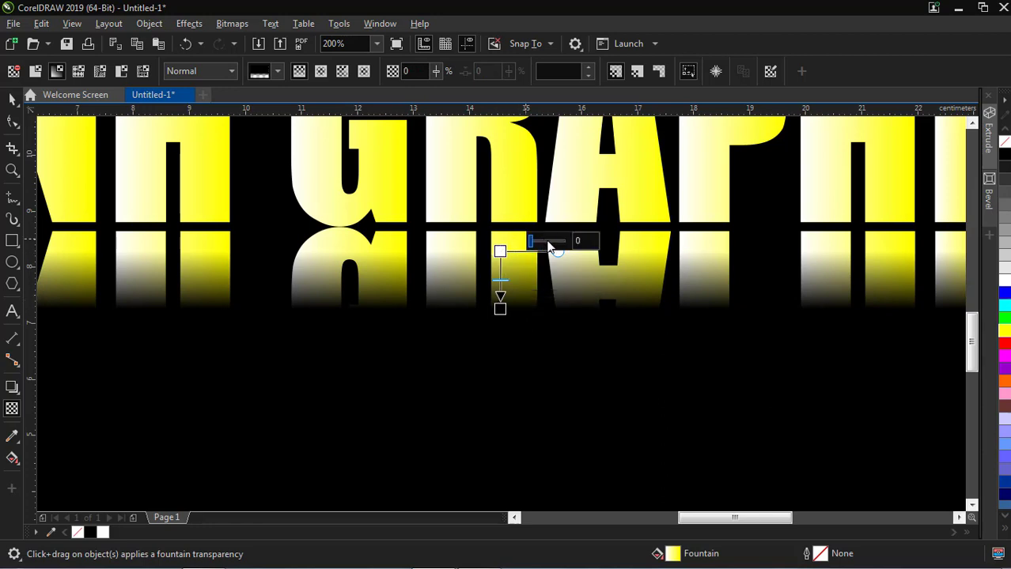
left_click(546, 241)
left_click_drag(501, 308, 569, 328)
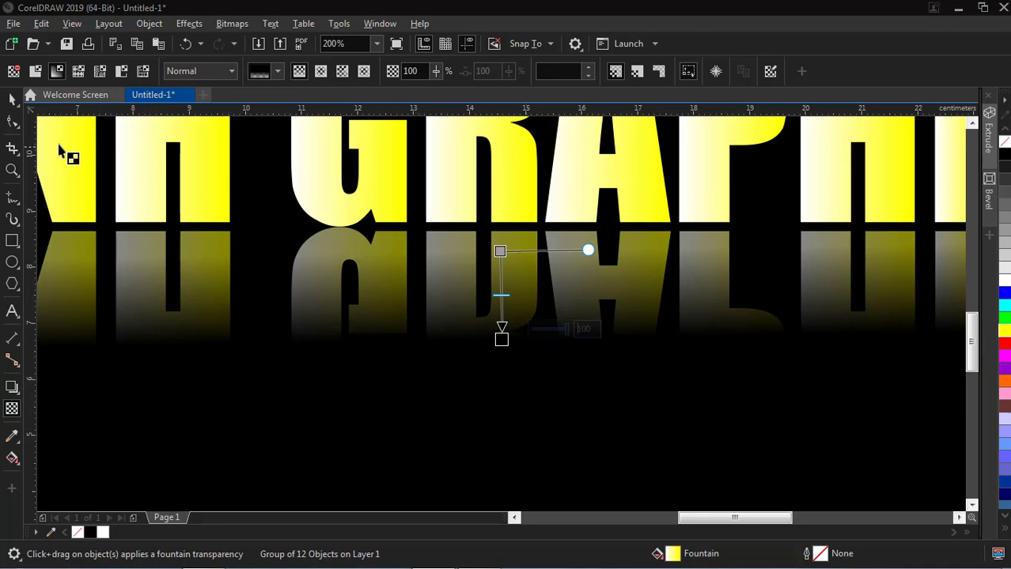
left_click(10, 98)
Shorten the reflection's transparency fade slightly by moving its end node closer to the letters
scroll(398, 309, "down", 2)
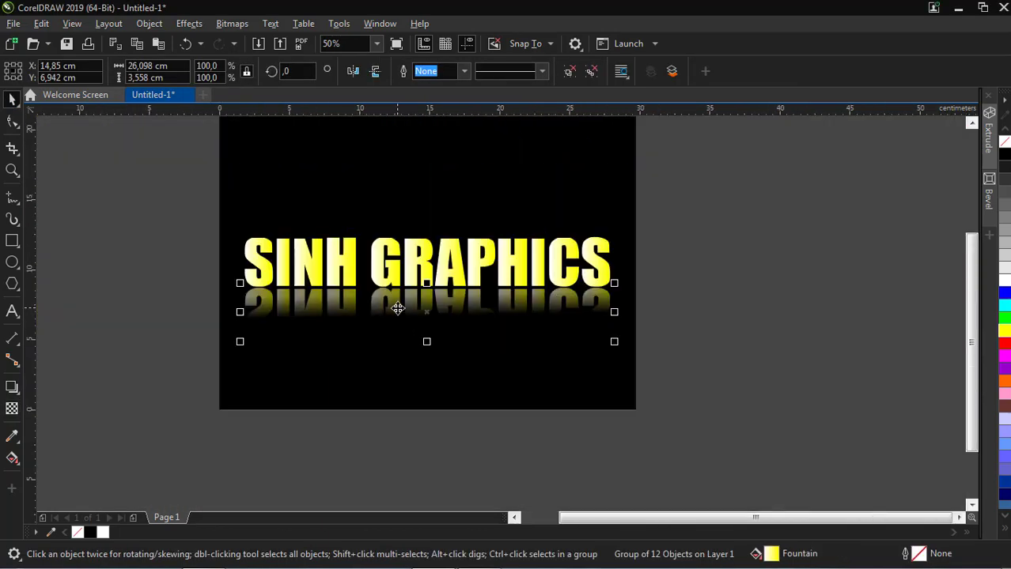
scroll(398, 308, "up", 1)
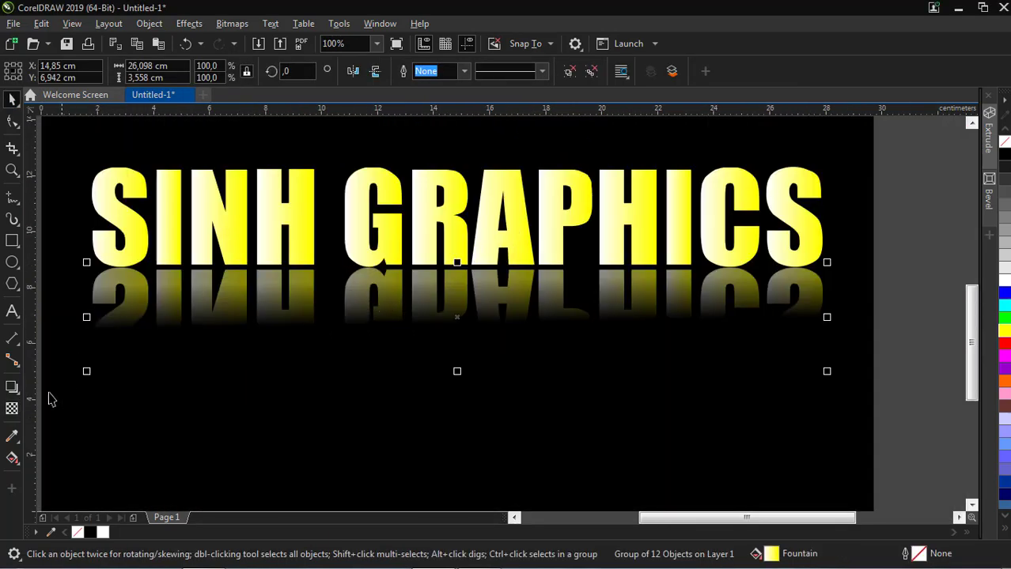
left_click(15, 409)
scroll(463, 317, "up", 1)
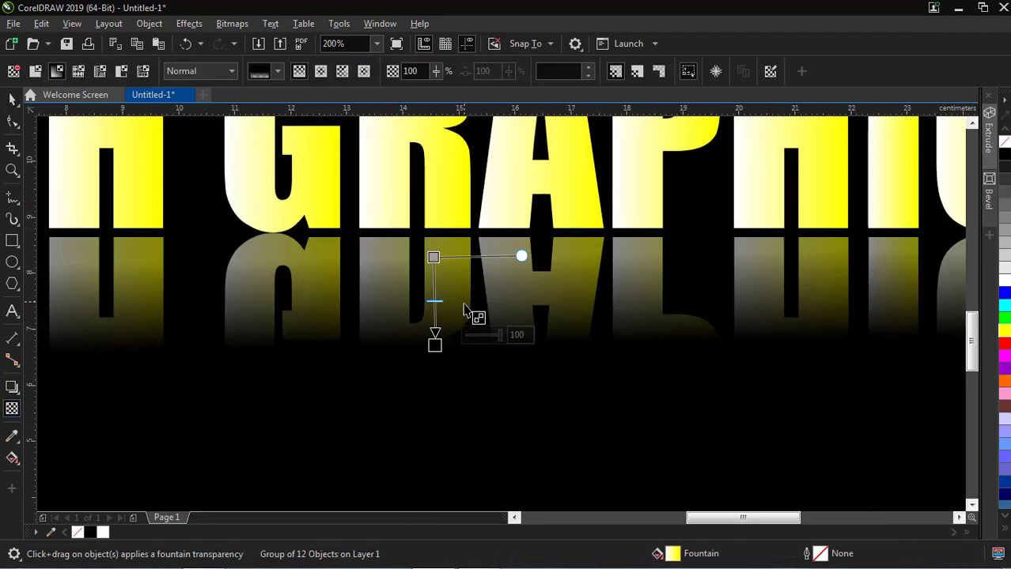
scroll(456, 342, "down", 1)
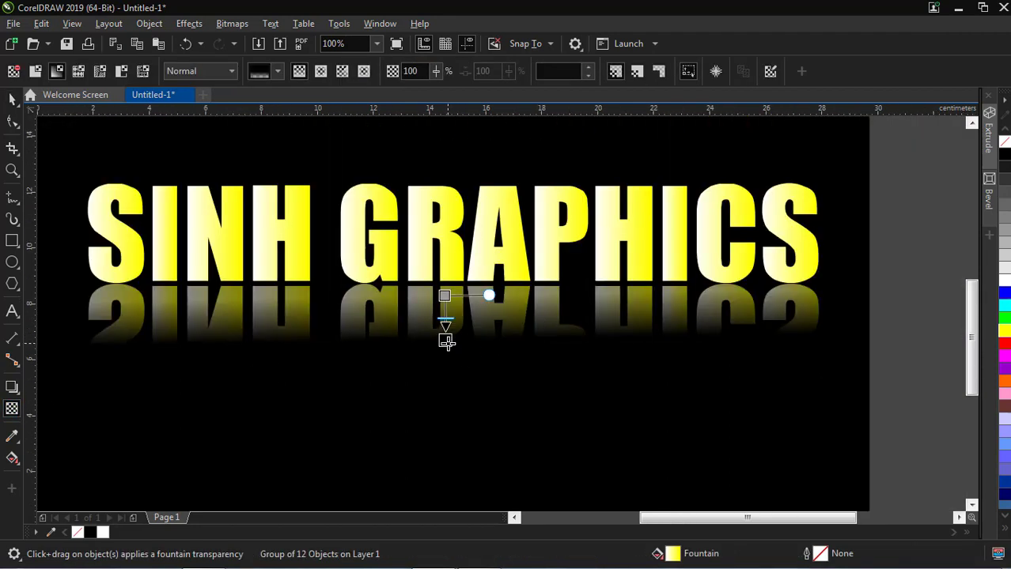
left_click(445, 342)
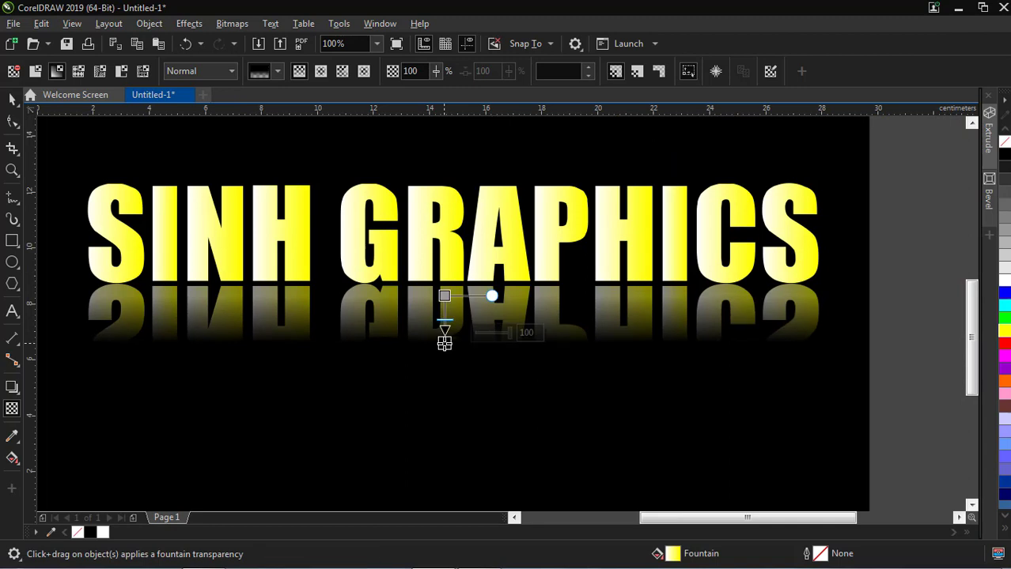
left_click_drag(445, 342, 444, 335)
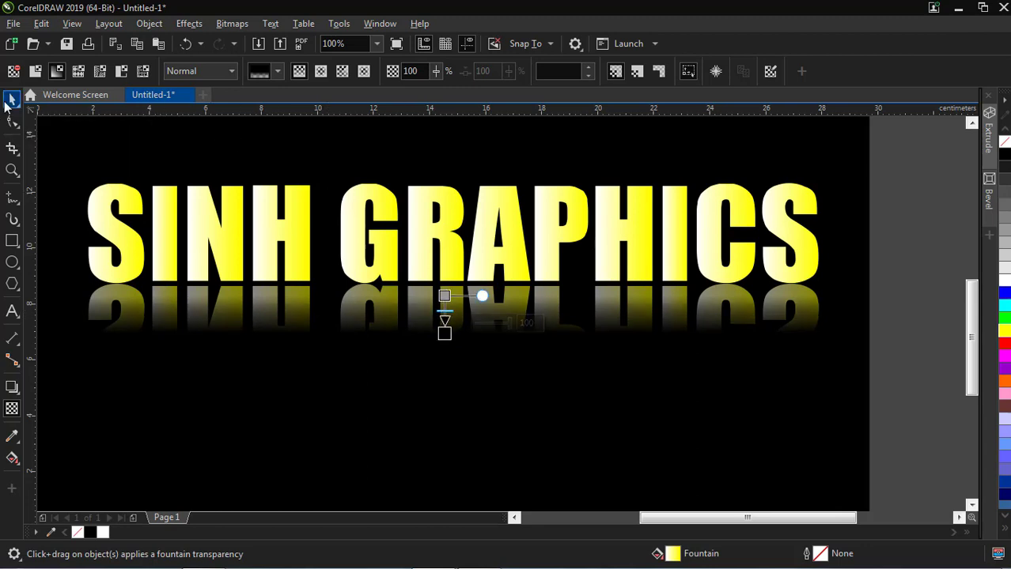
left_click(9, 101)
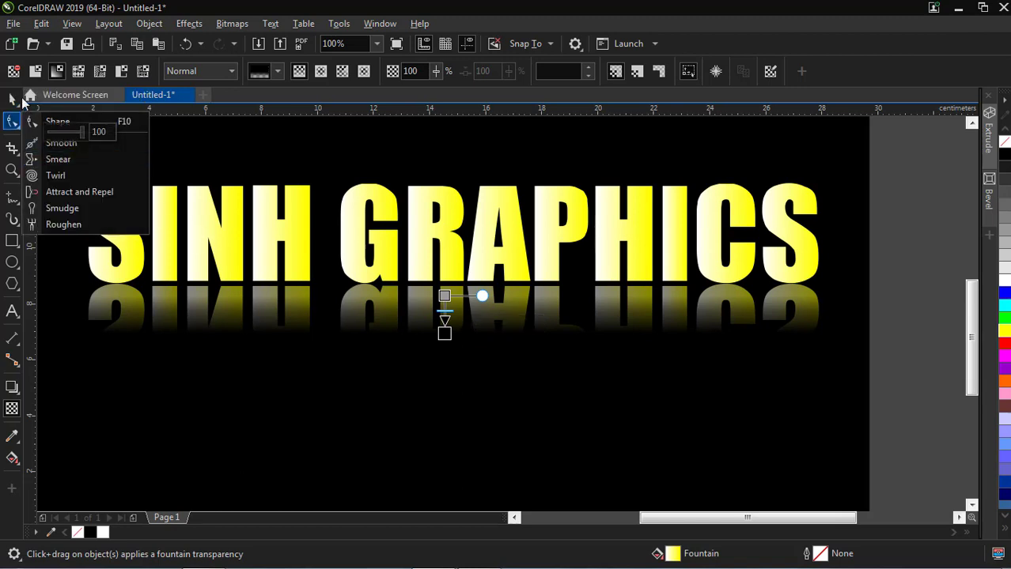
Select all the letters with their reflection and scale them down proportionally about their centre to about 21.8 cm wide
key("space")
scroll(478, 354, "down", 4)
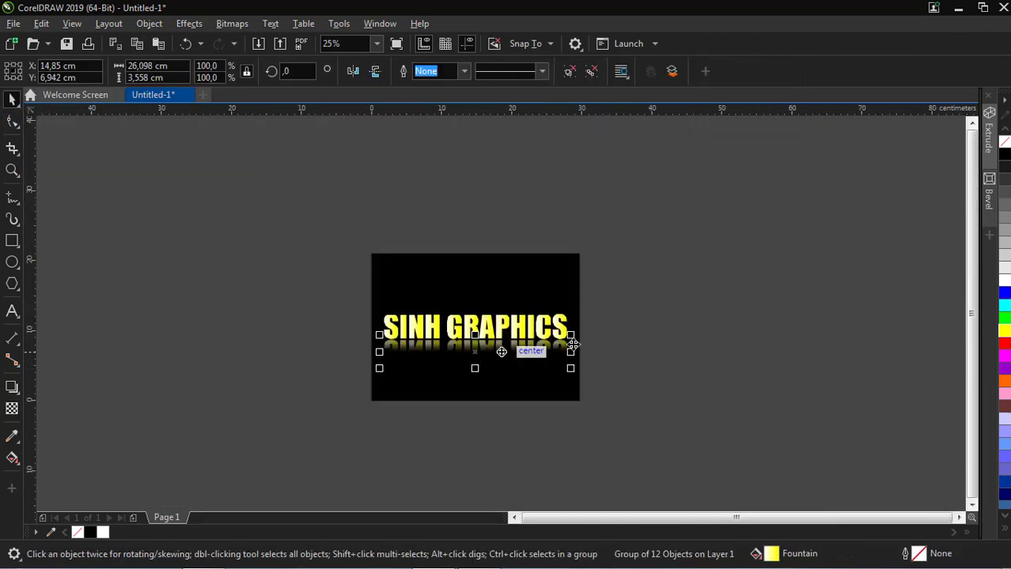
left_click(637, 331)
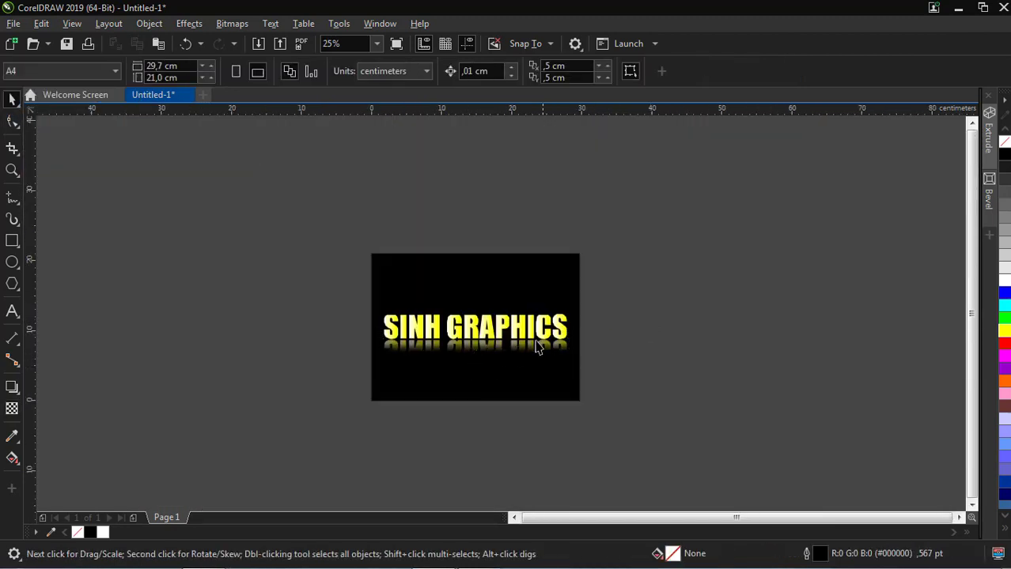
left_click(492, 351)
scroll(490, 351, "up", 2)
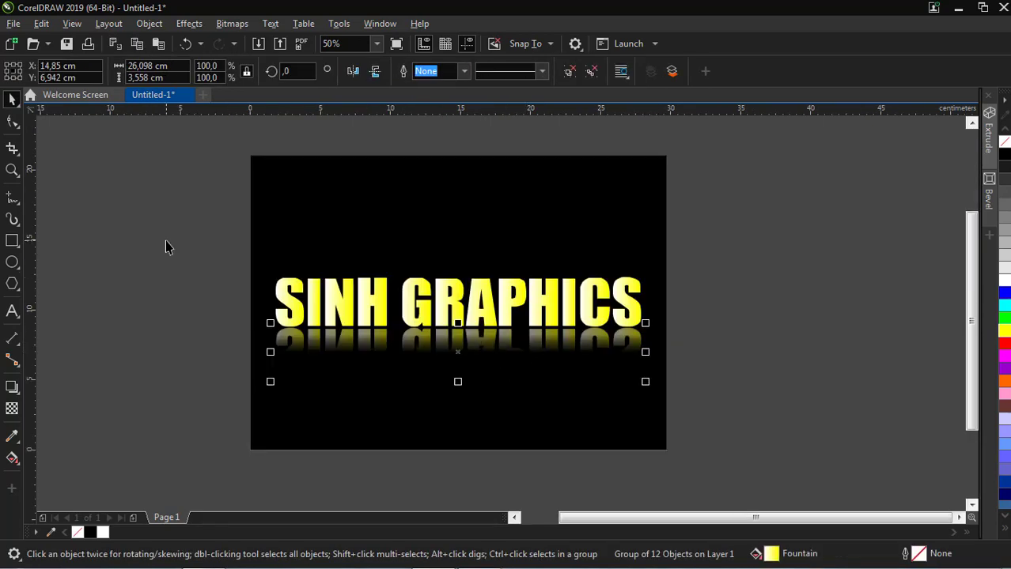
left_click_drag(166, 241, 708, 420)
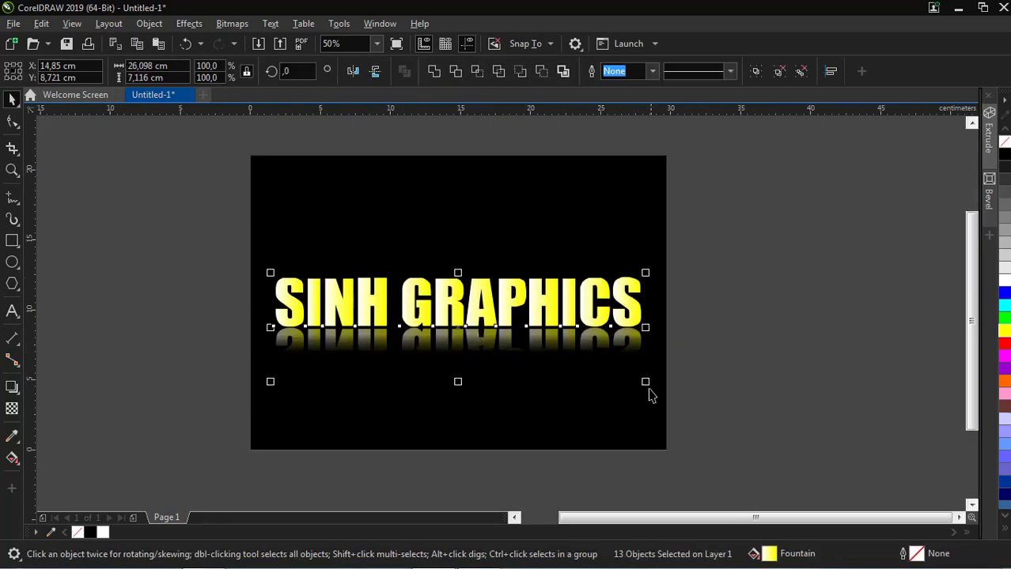
left_click_drag(649, 391, 641, 378)
left_click(727, 376)
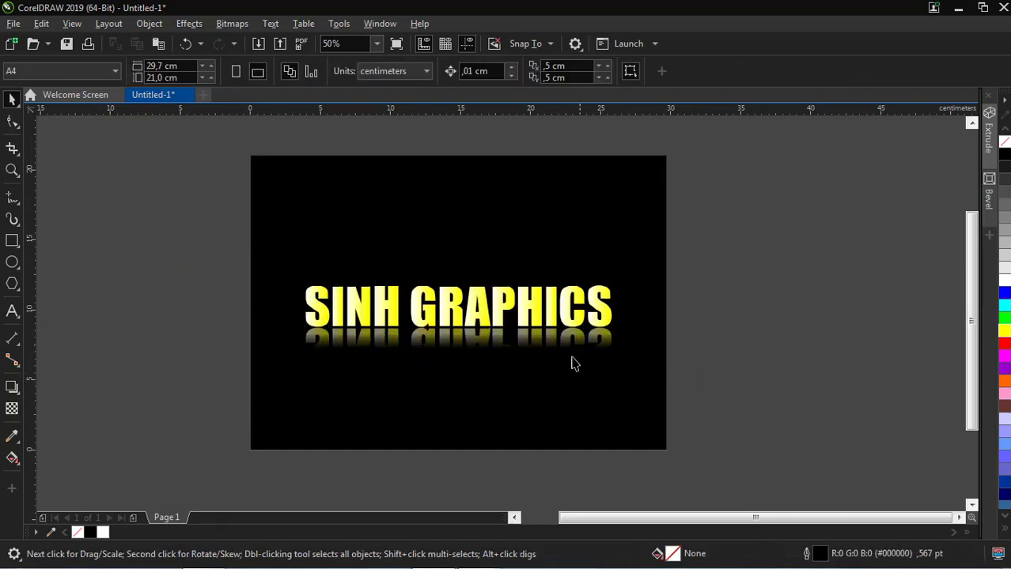
Skew the mirrored reflection group slightly horizontally so its lower edge shifts to the right
scroll(557, 356, "up", 2)
left_click(516, 343)
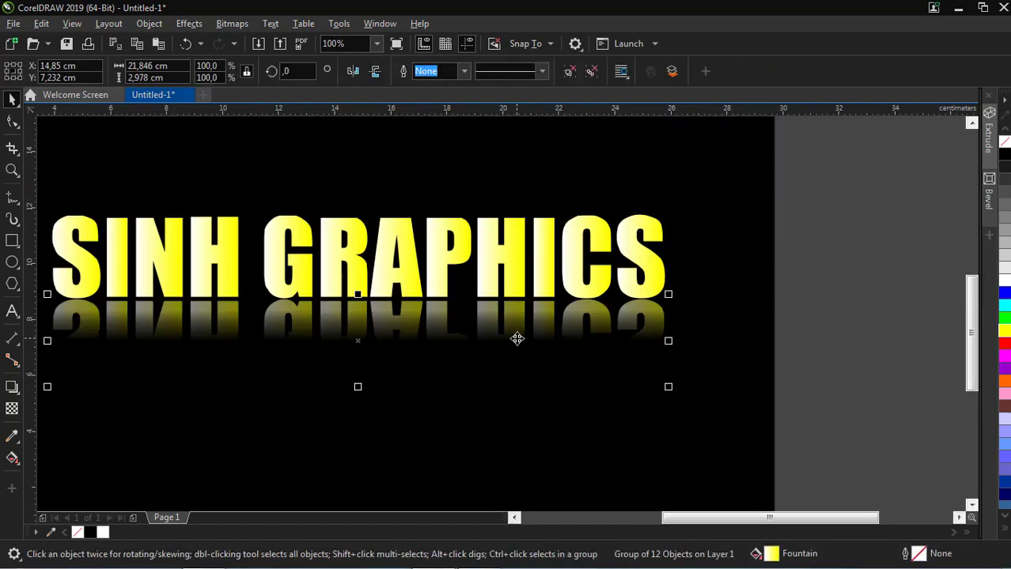
left_click(514, 339)
left_click_drag(365, 390, 377, 389)
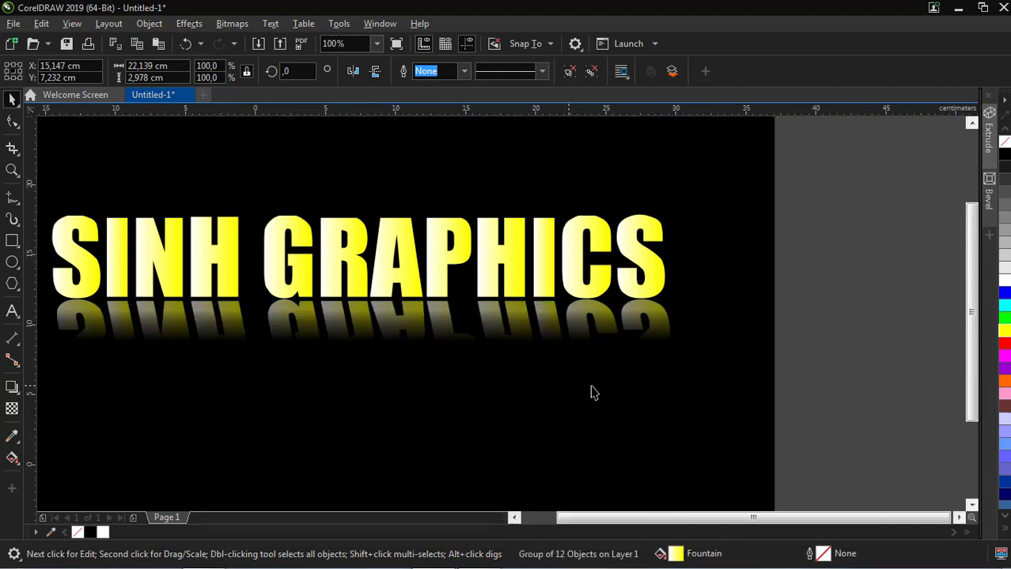
scroll(591, 391, "down", 2)
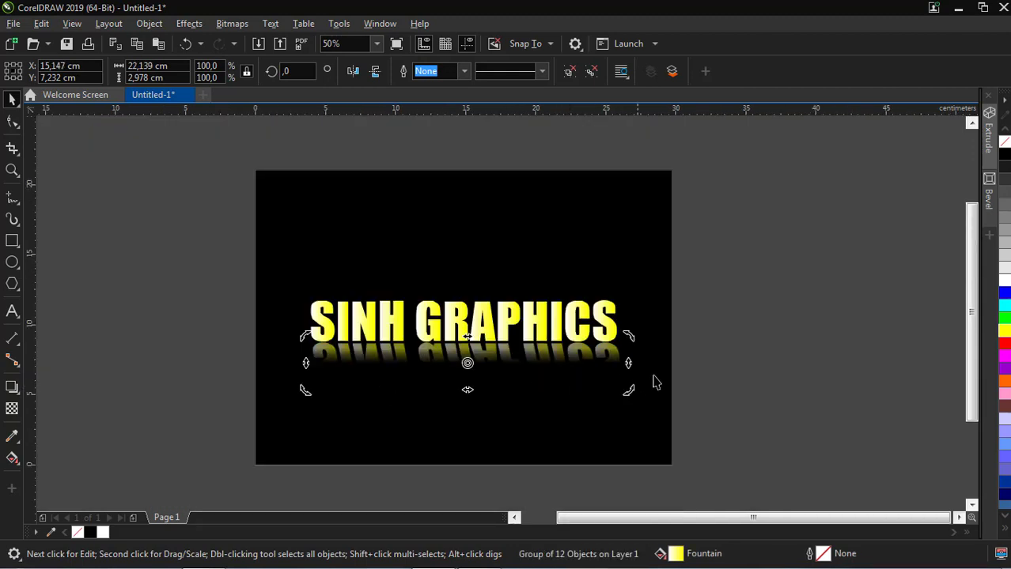
left_click(741, 349)
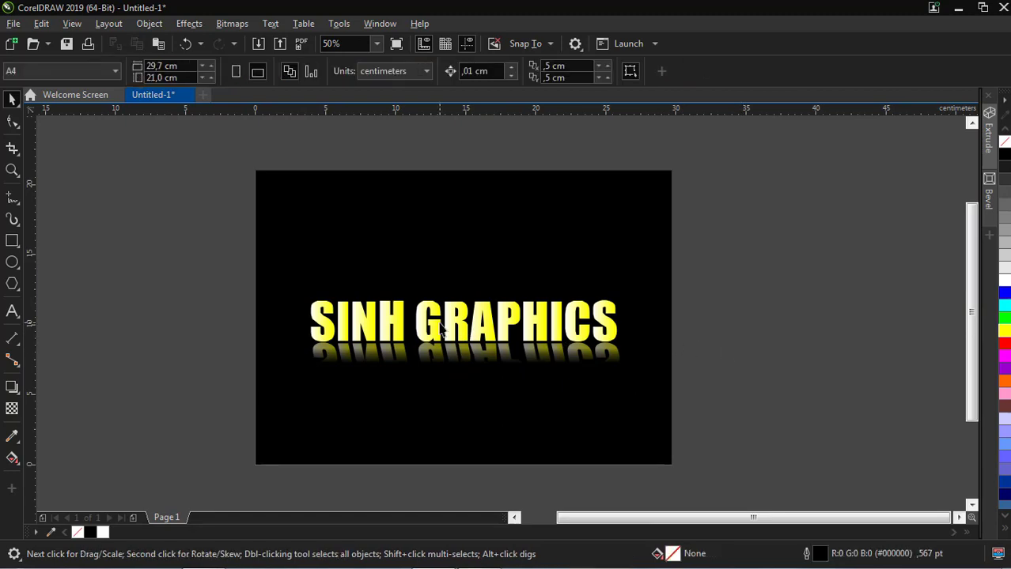
Select all the letters together with the mirrored reflection group
left_click_drag(171, 247, 714, 408)
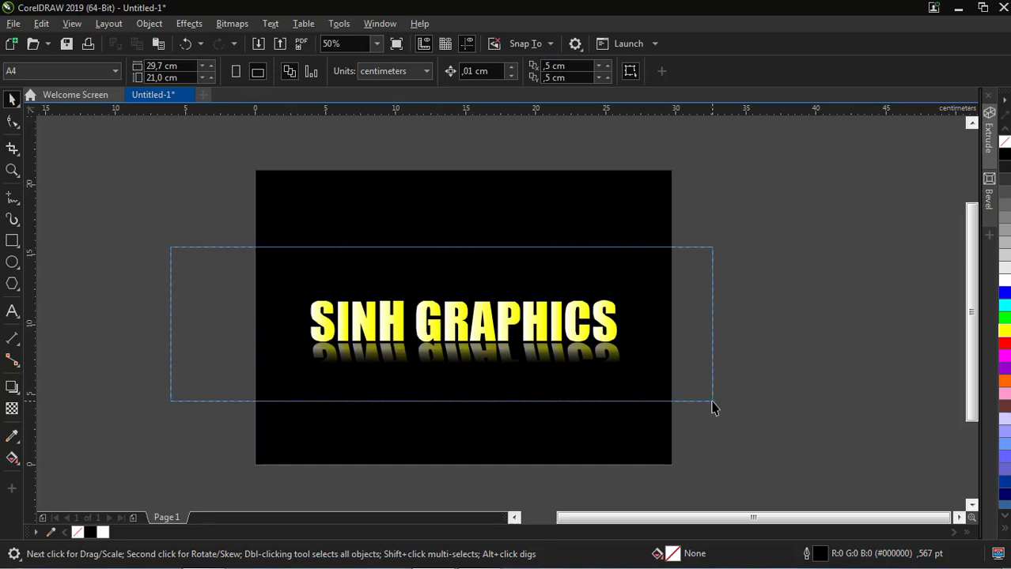
left_click_drag(713, 408, 712, 408)
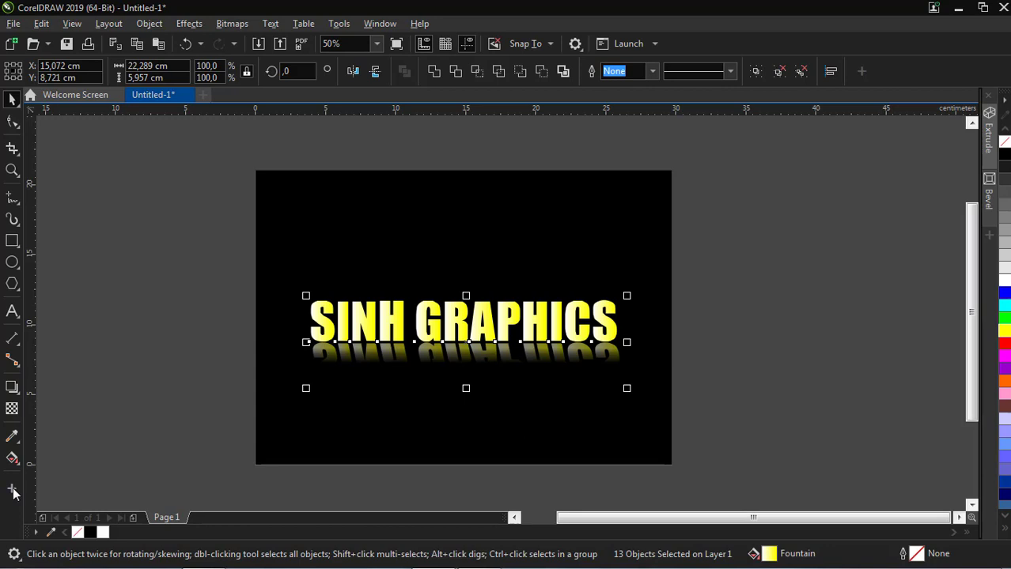
left_click(15, 463)
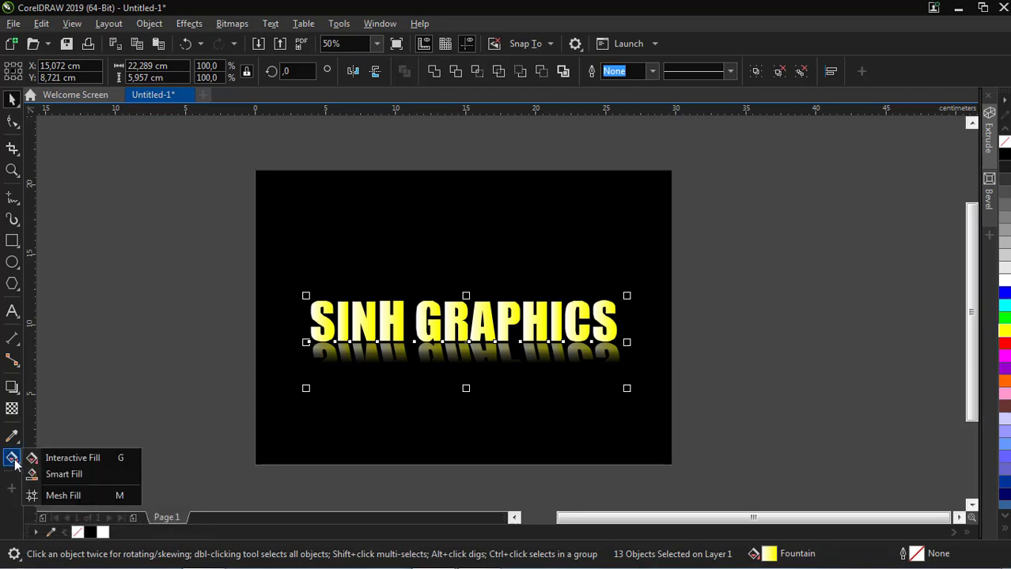
left_click(54, 473)
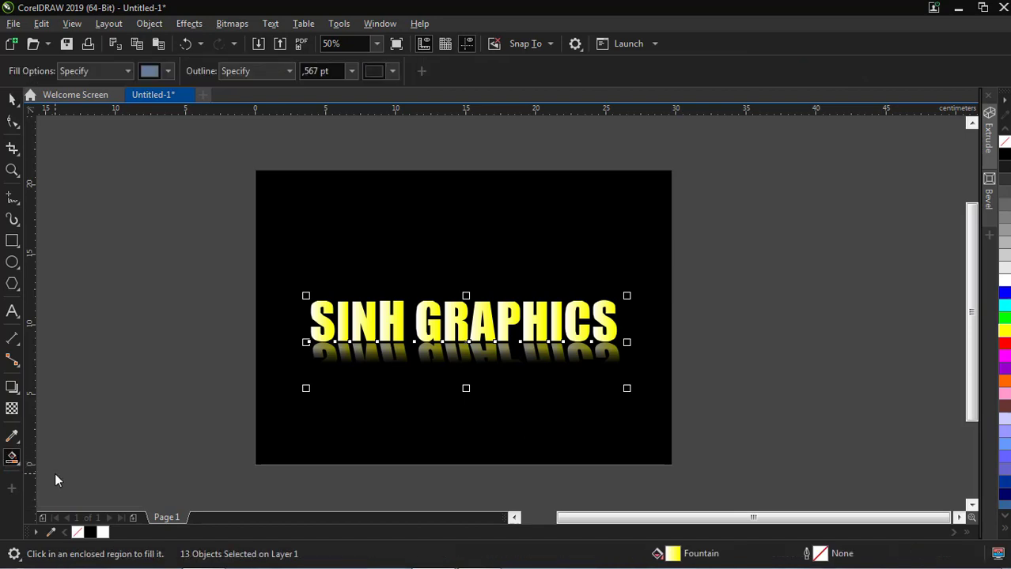
left_click(168, 73)
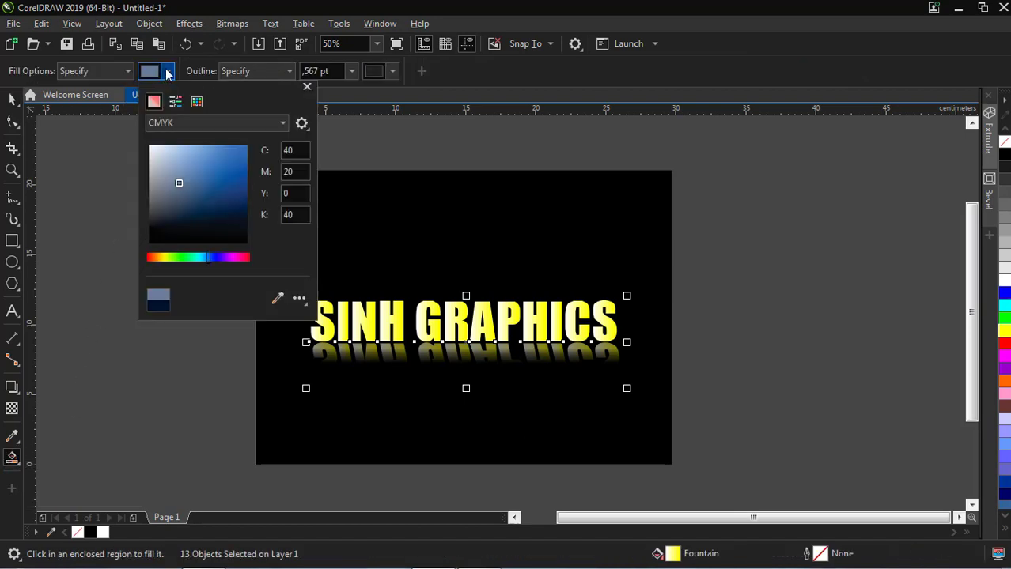
left_click(159, 153)
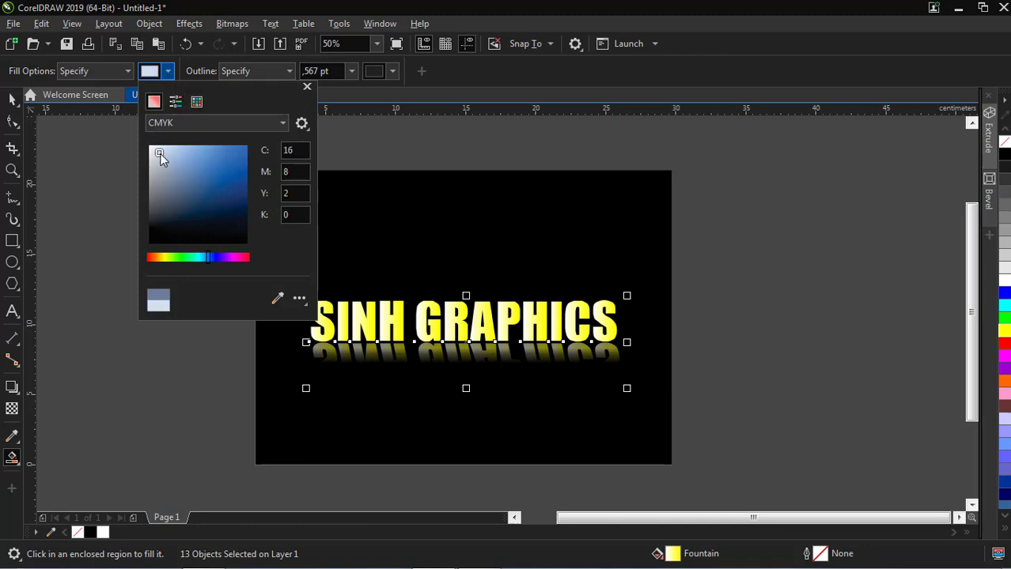
left_click(209, 418)
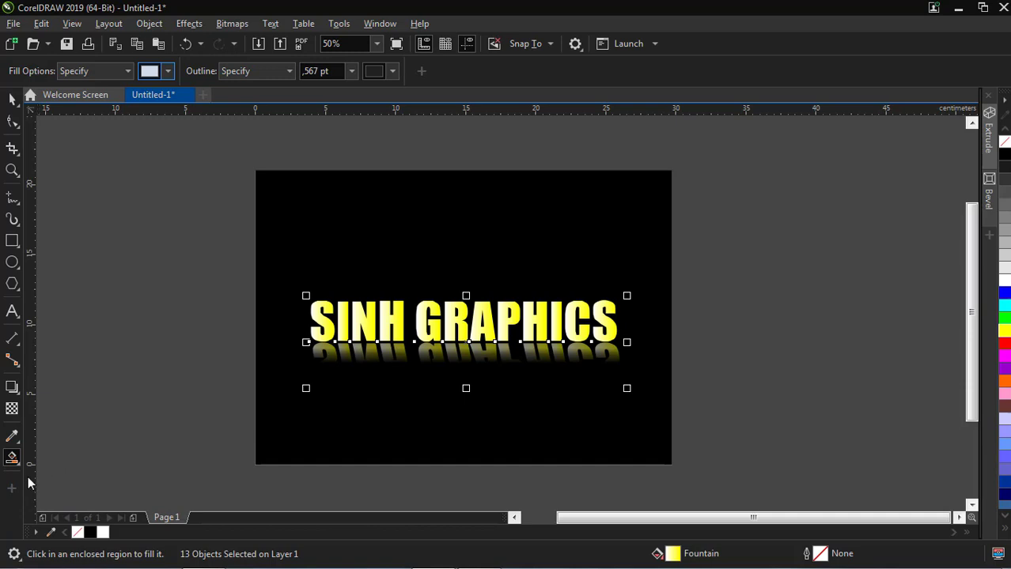
left_click(12, 459)
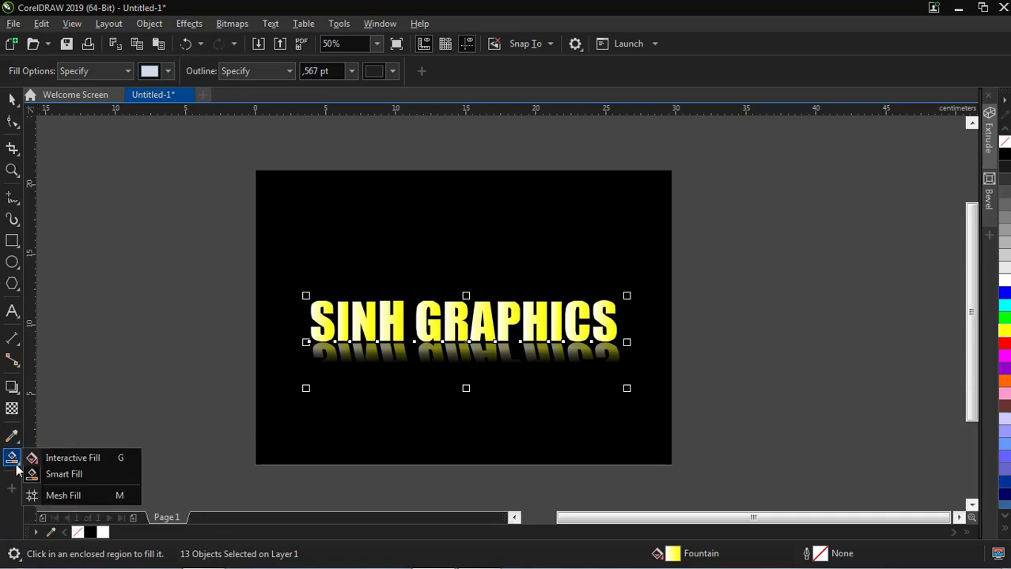
left_click(30, 465)
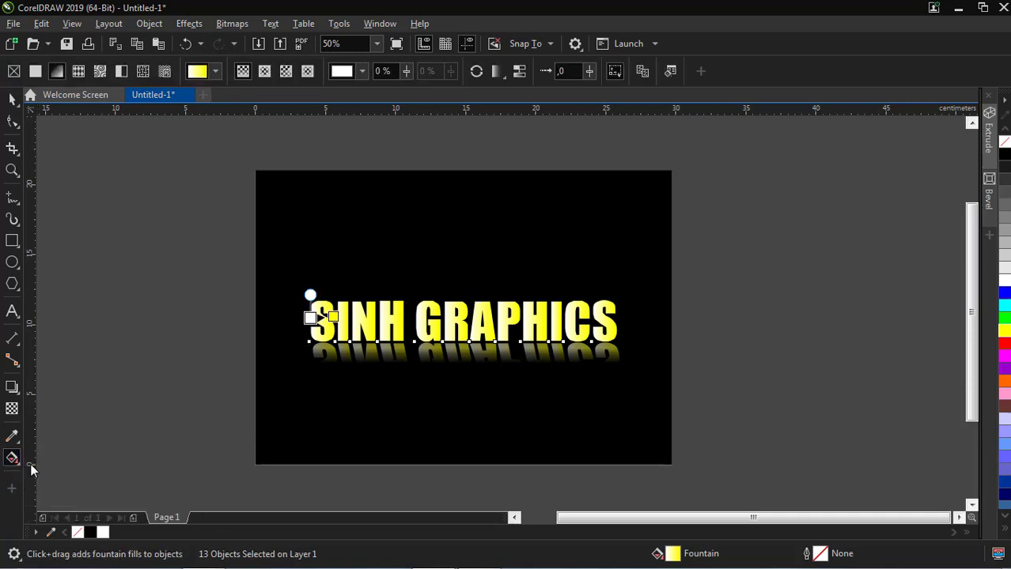
left_click(12, 101)
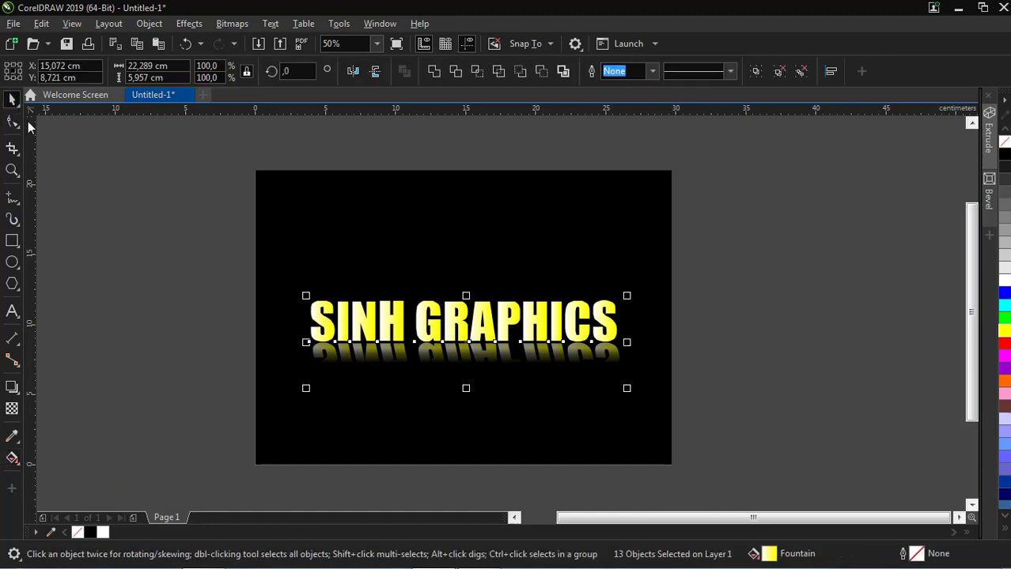
Group the letters with the reflection, and ungroup everything down to individual letters
right_click(394, 317)
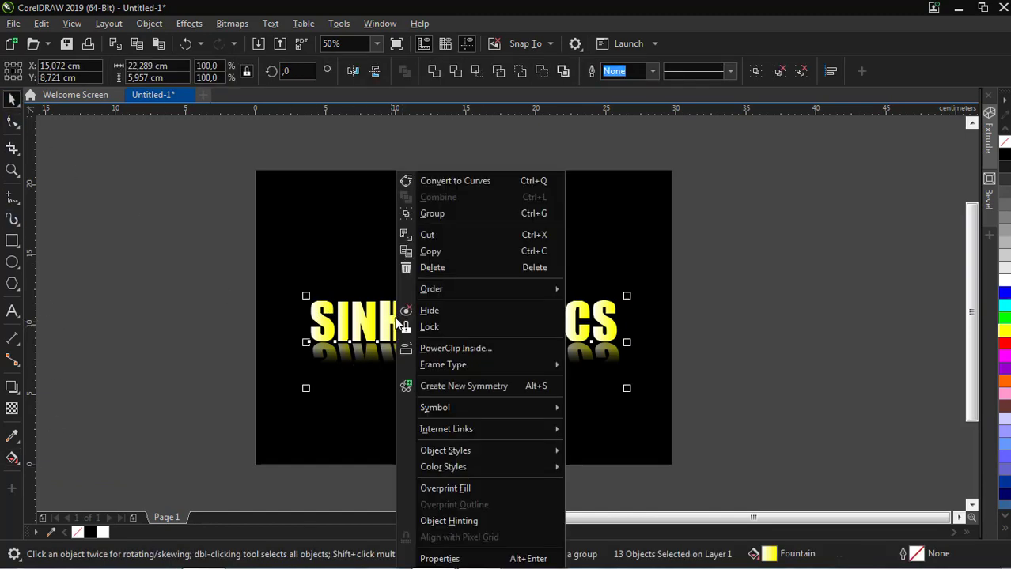
left_click(458, 219)
right_click(389, 318)
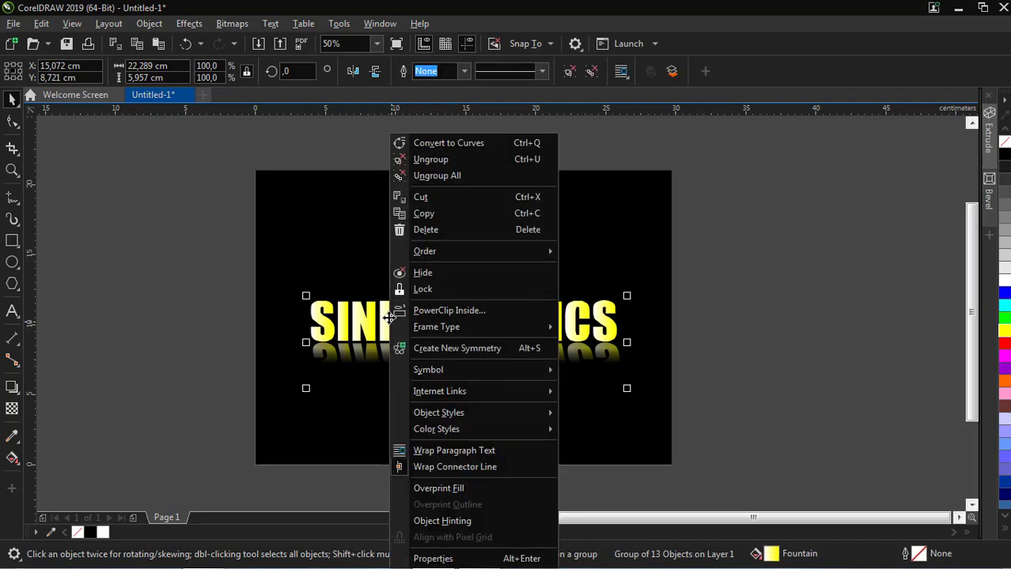
left_click(458, 176)
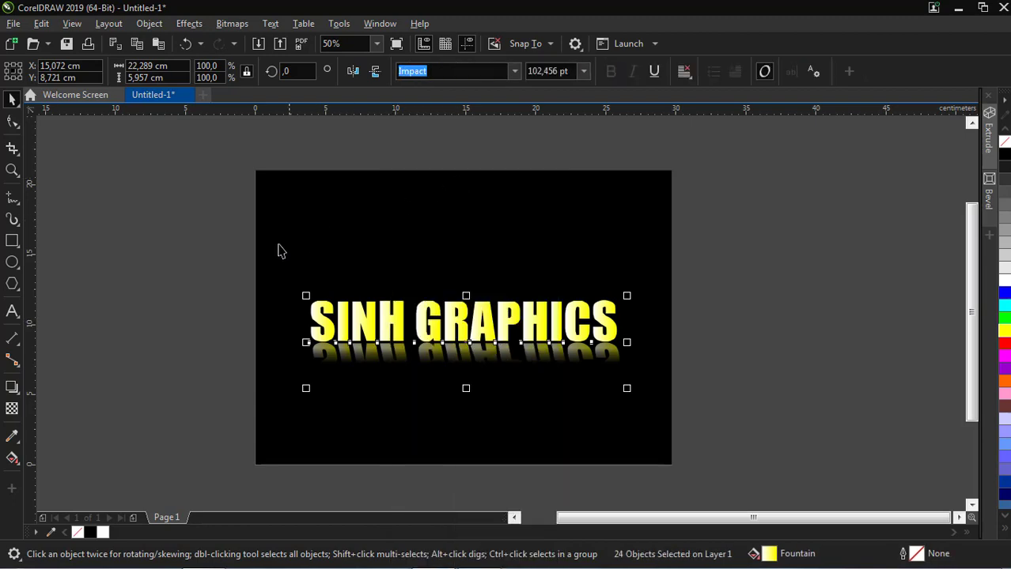
Set the fountain fill's start colour on all letters and their reflections to dark grey, RGB 59, 53, 53 (#3B3535)
left_click_drag(222, 268, 744, 457)
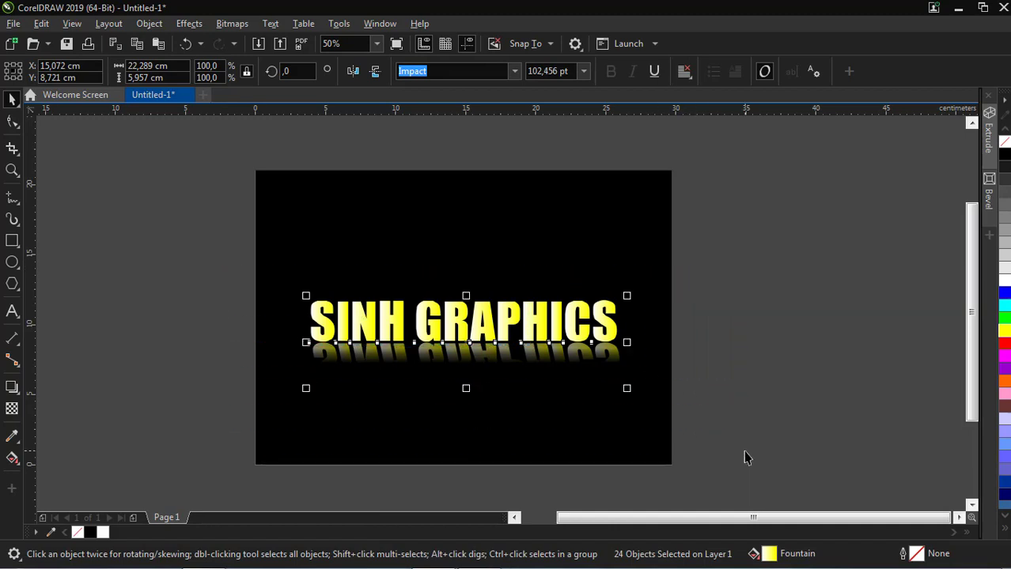
left_click(11, 457)
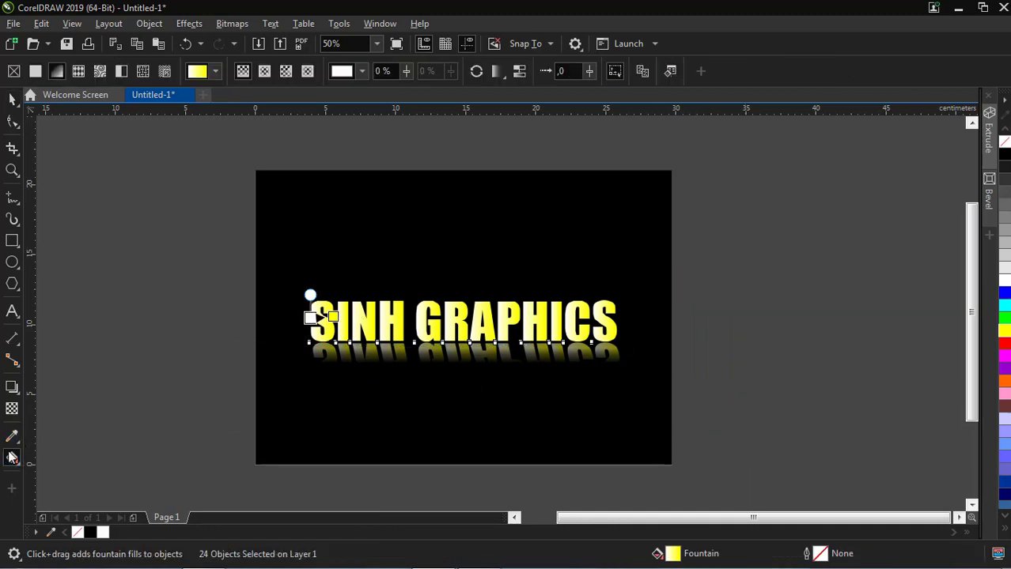
left_click(360, 72)
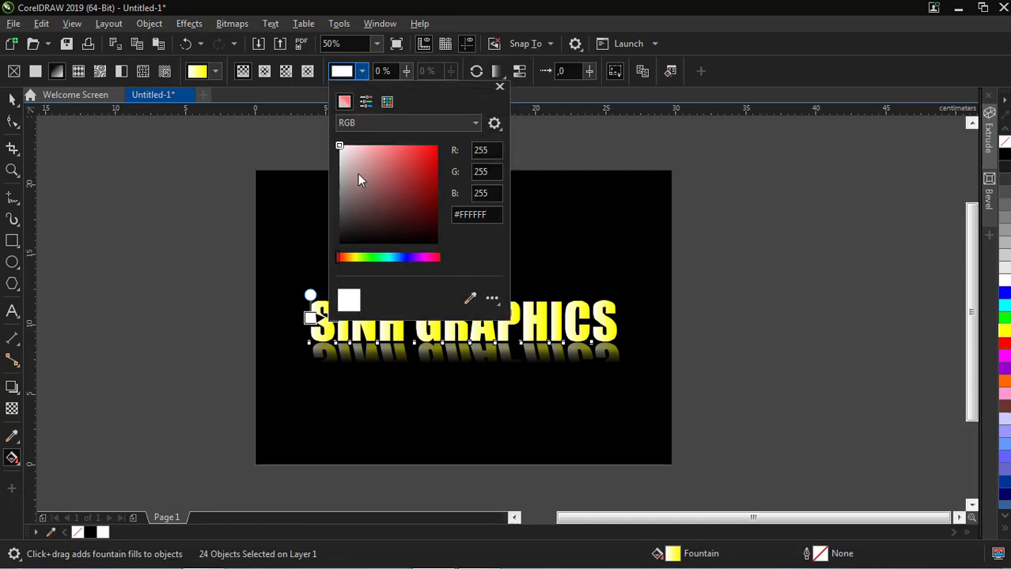
left_click(350, 222)
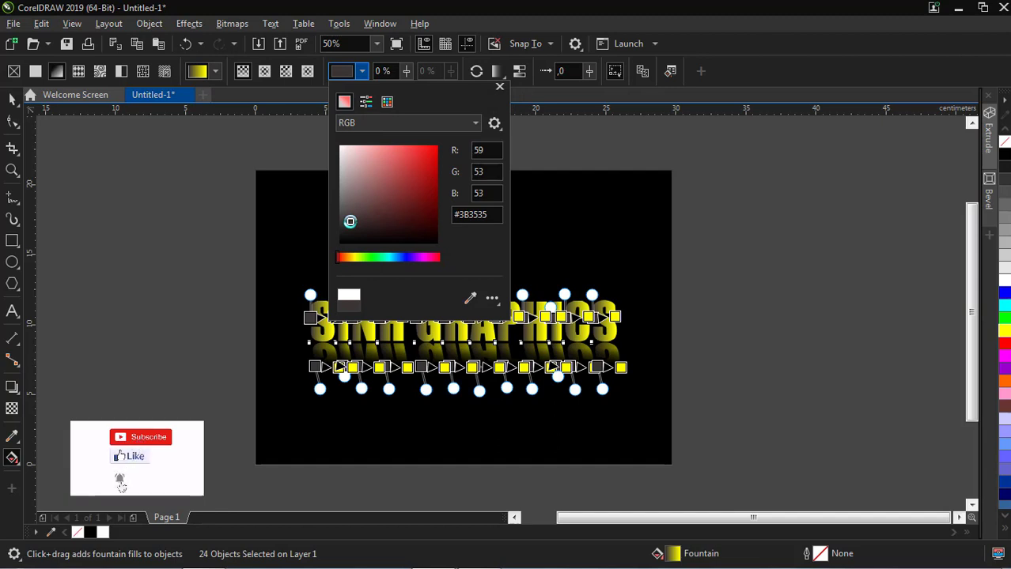
left_click(498, 87)
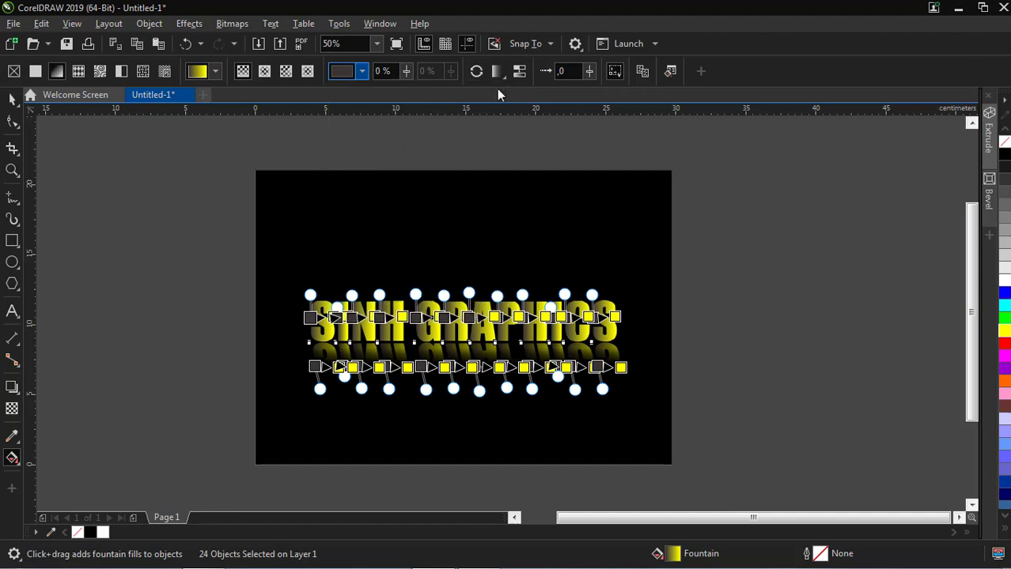
Select all the letters and their reflections and group them into one object
left_click(12, 99)
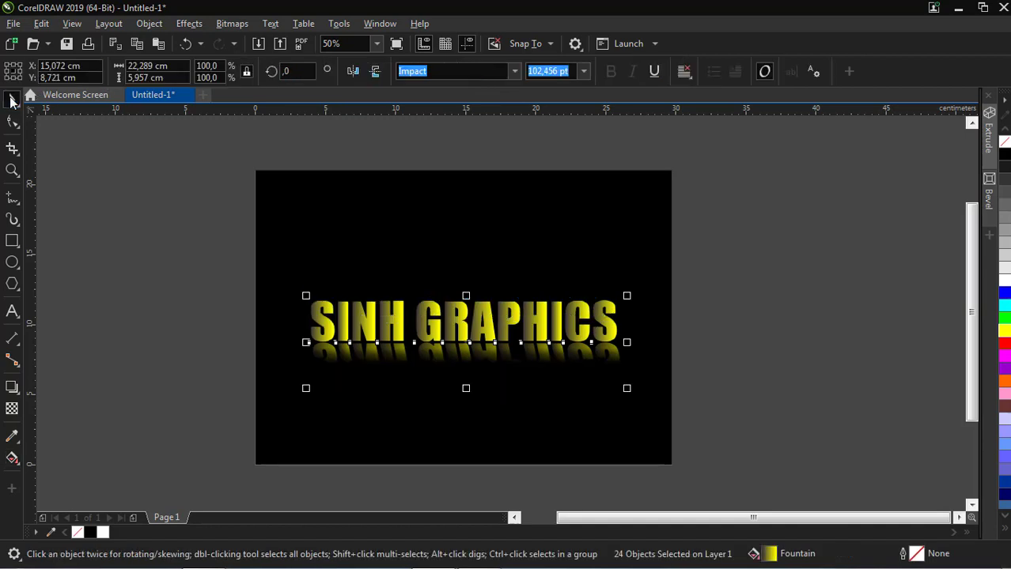
left_click_drag(188, 204, 724, 412)
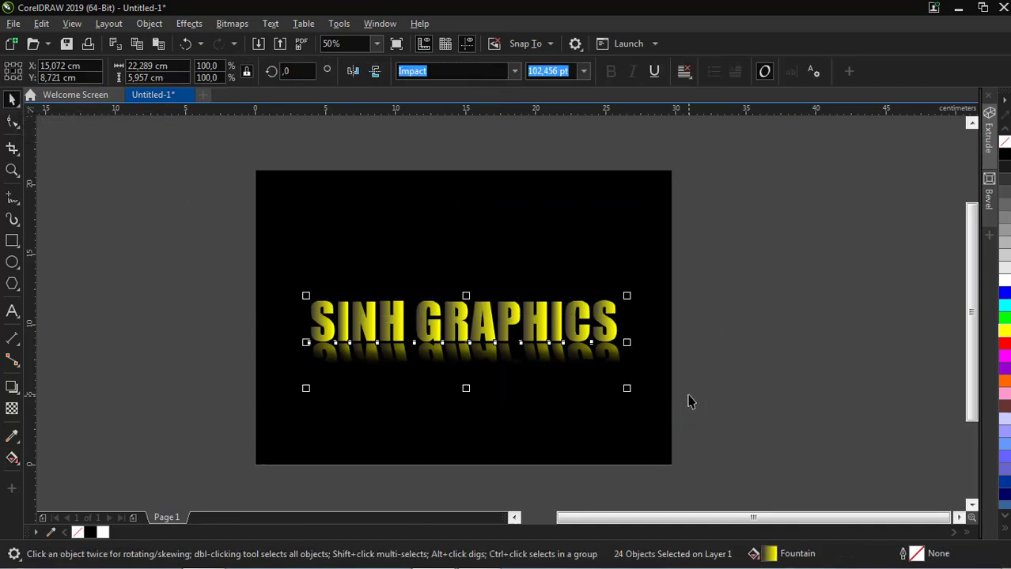
right_click(570, 319)
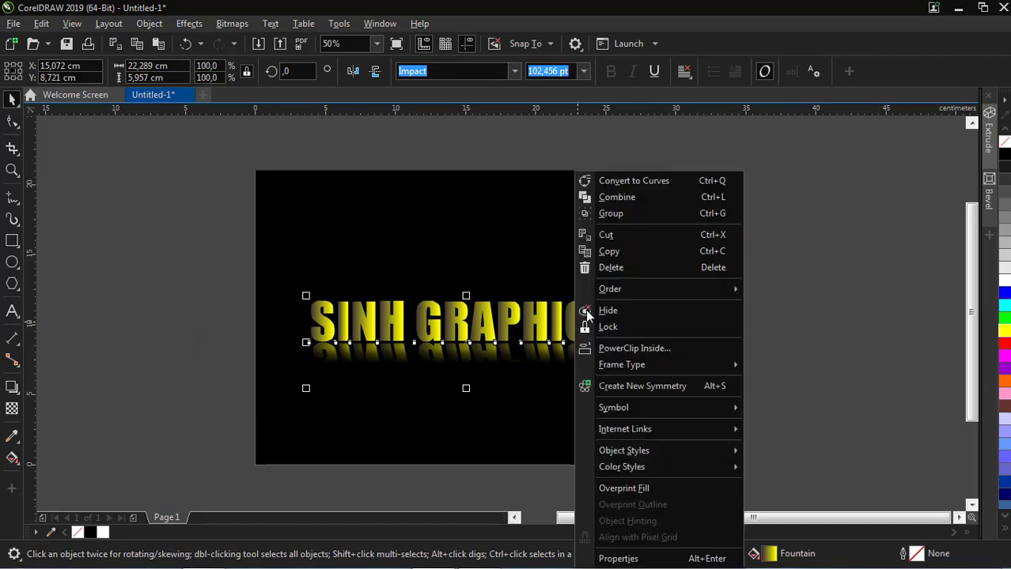
left_click(613, 214)
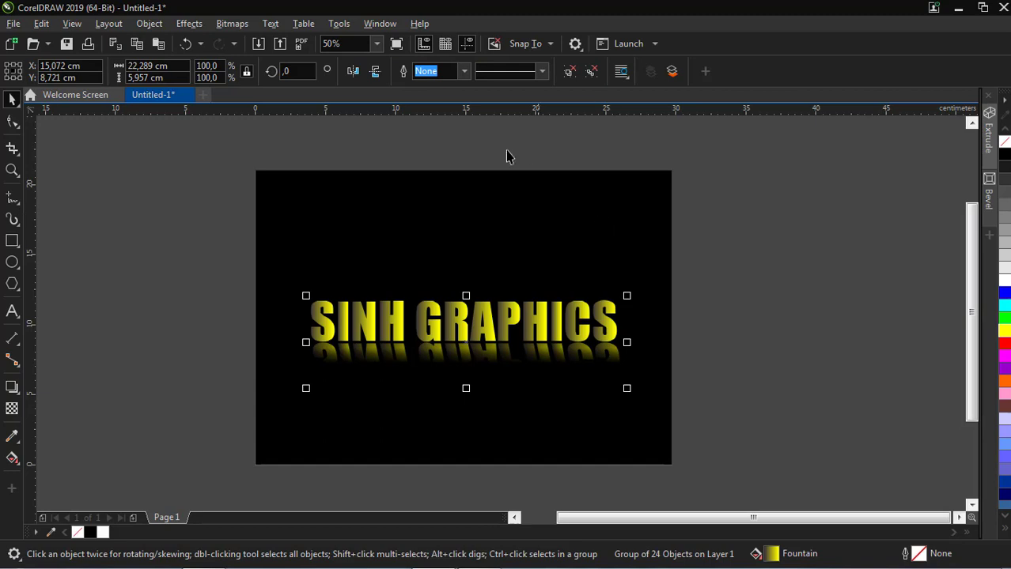
Zoom to the grouped text design and view it in full-screen preview
key("shift+F2")
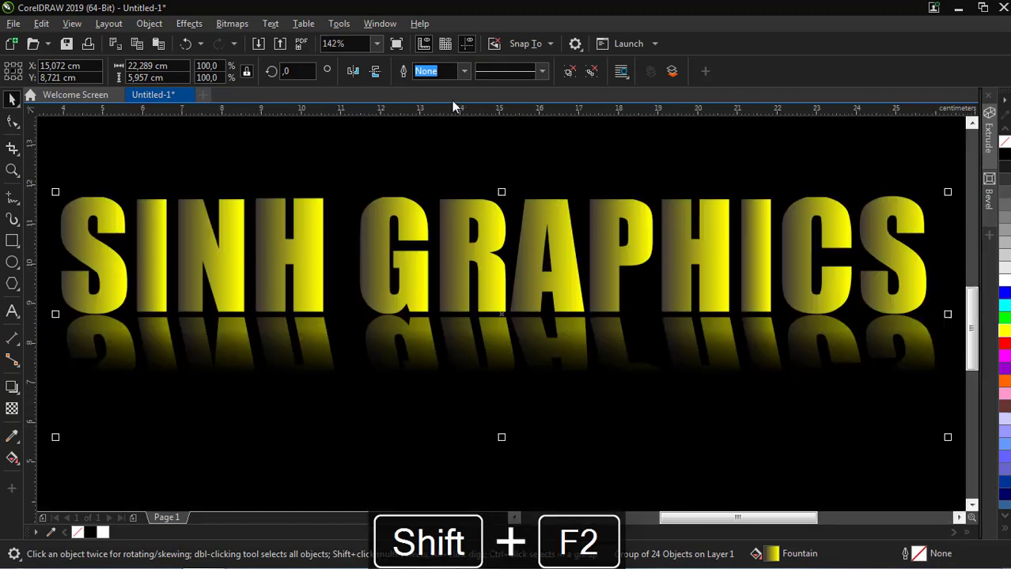
left_click(396, 45)
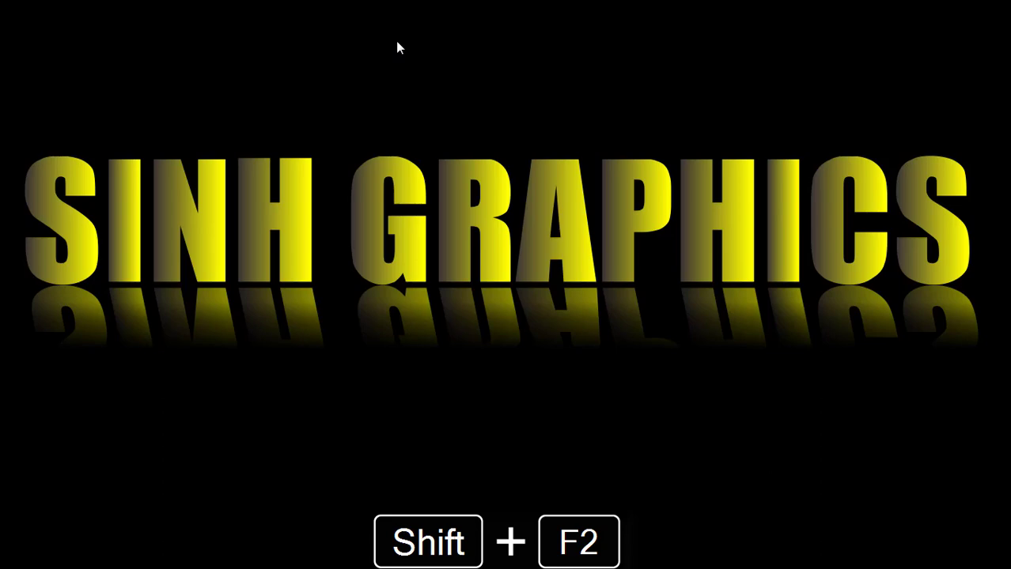